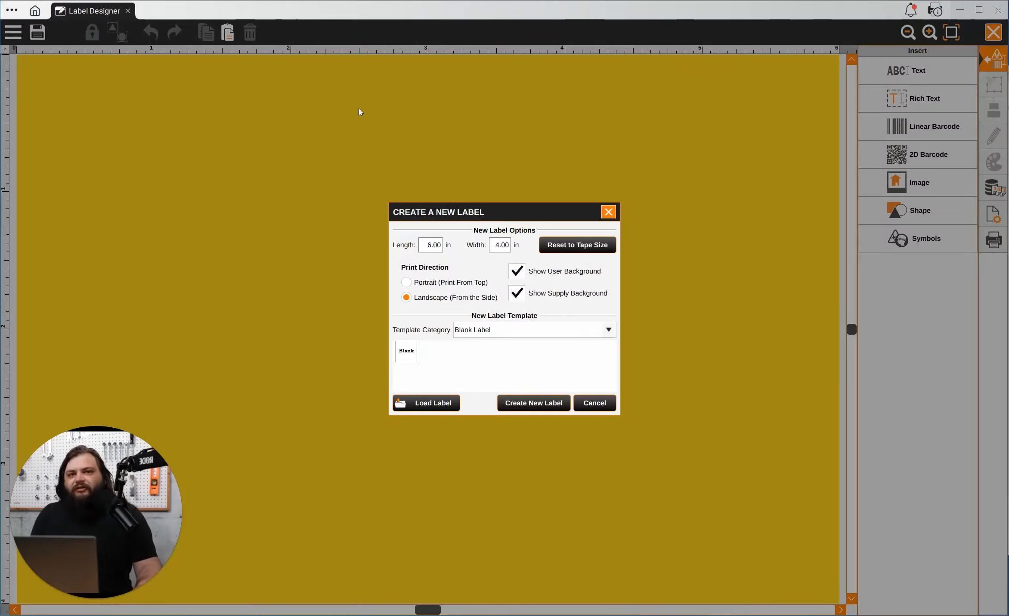
Create a blank 6.00 x 4.00 in landscape label and insert a rectangle shape on it
click(361, 112)
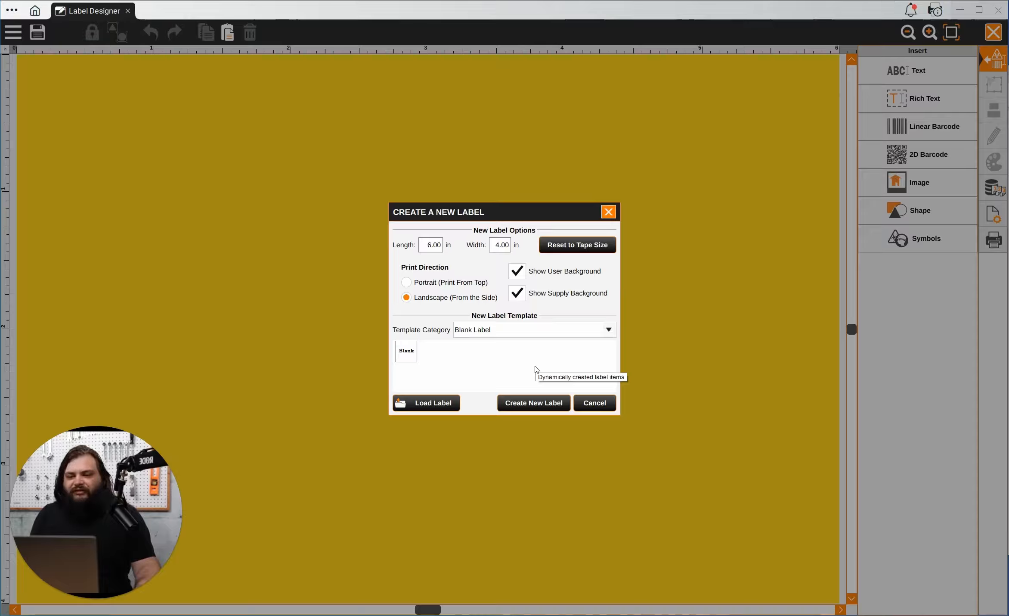
click(534, 407)
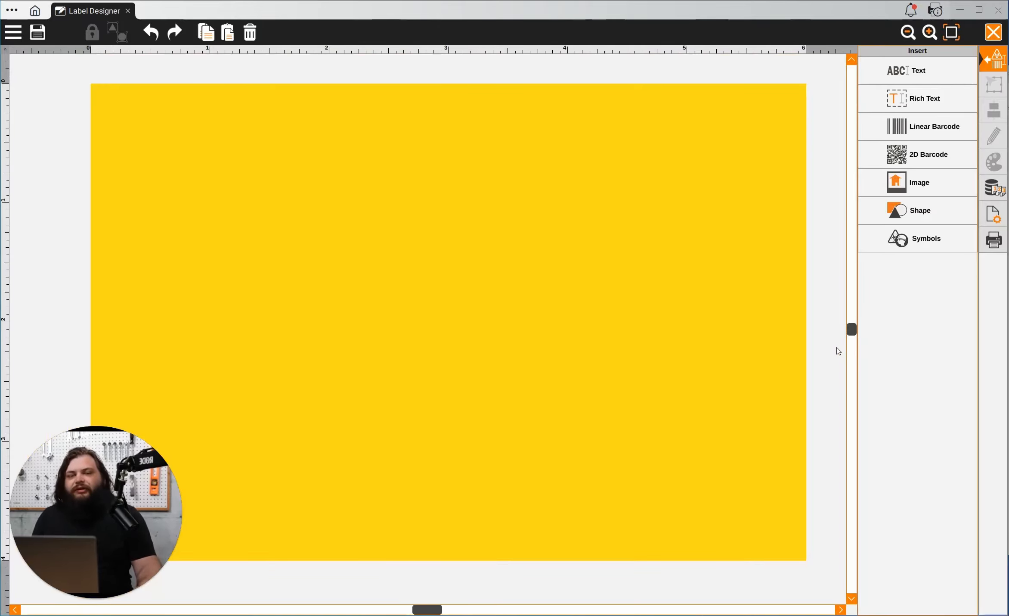
click(931, 220)
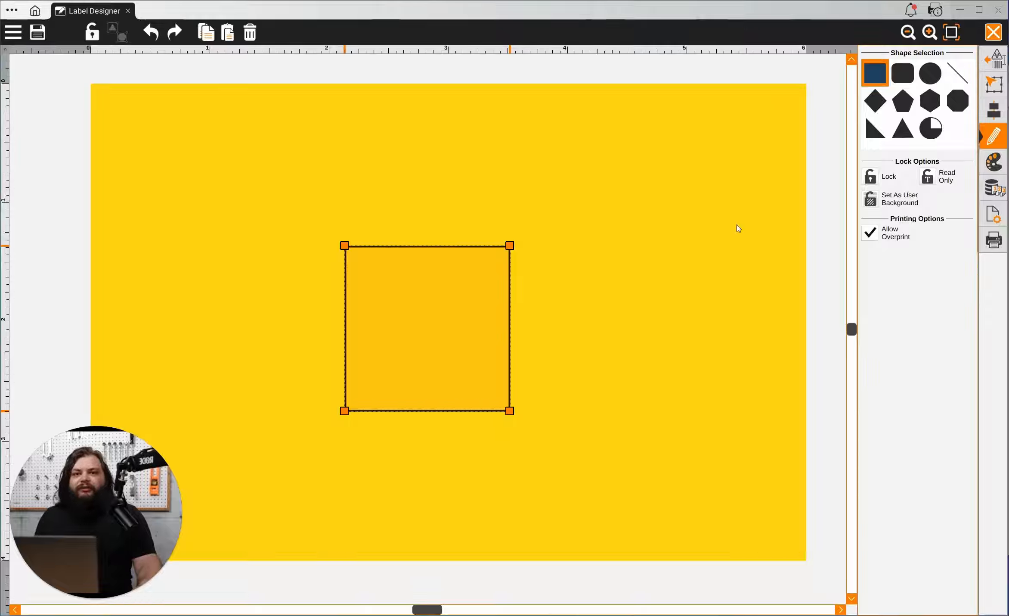
Set the rectangle's length to 5.7 in and its width to 1.25 in
click(1002, 92)
drag(921, 68, 886, 69)
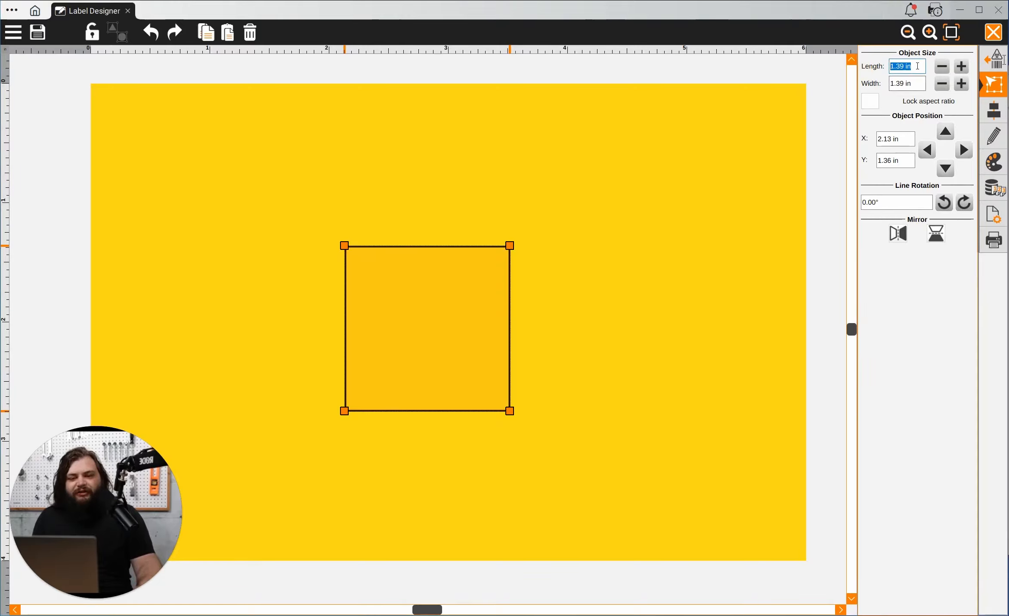
text(5.7)
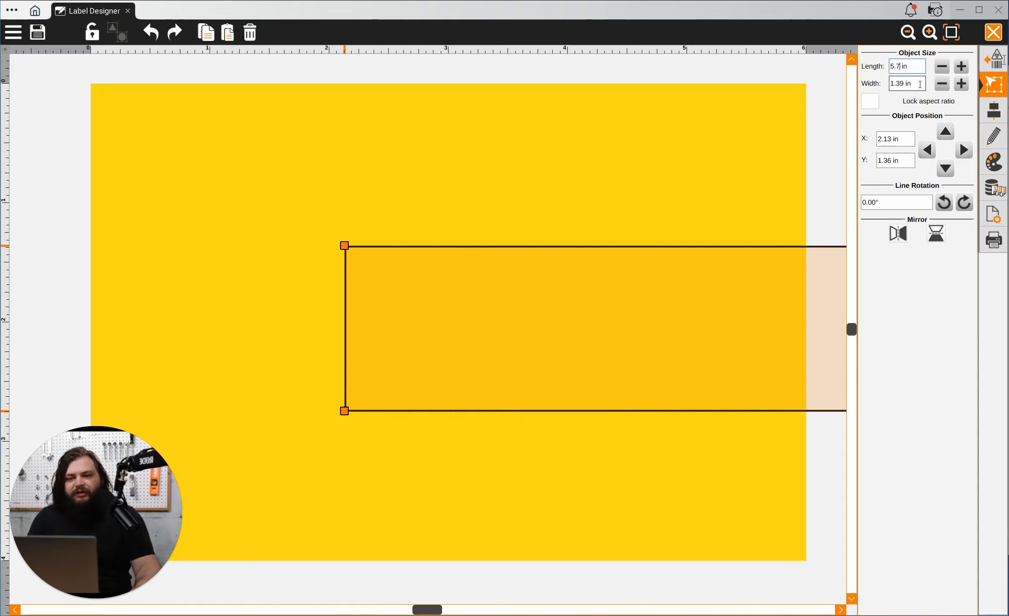
drag(915, 84, 892, 84)
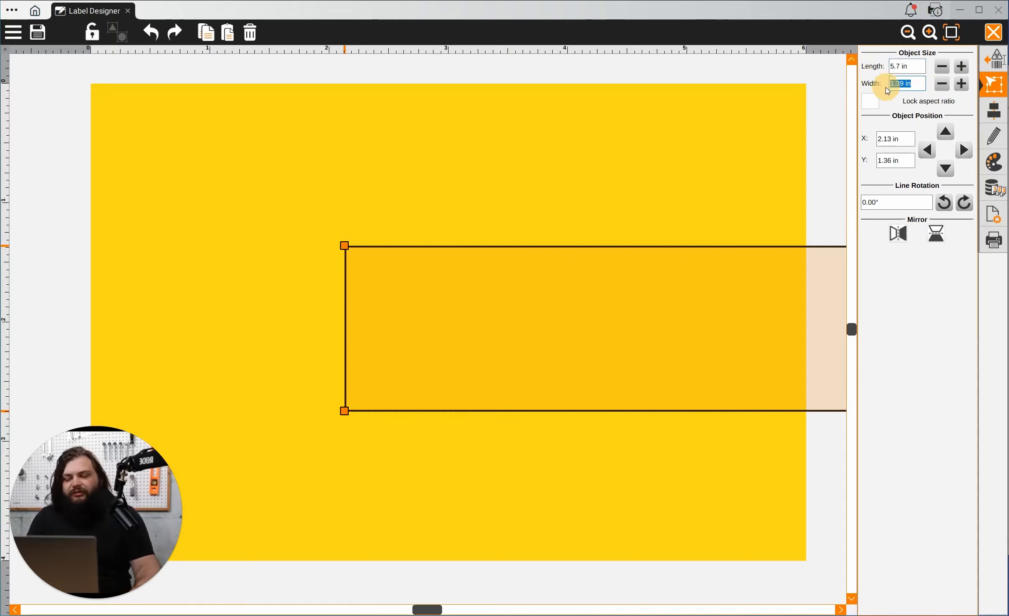
key(BackSpace)
text(.25)
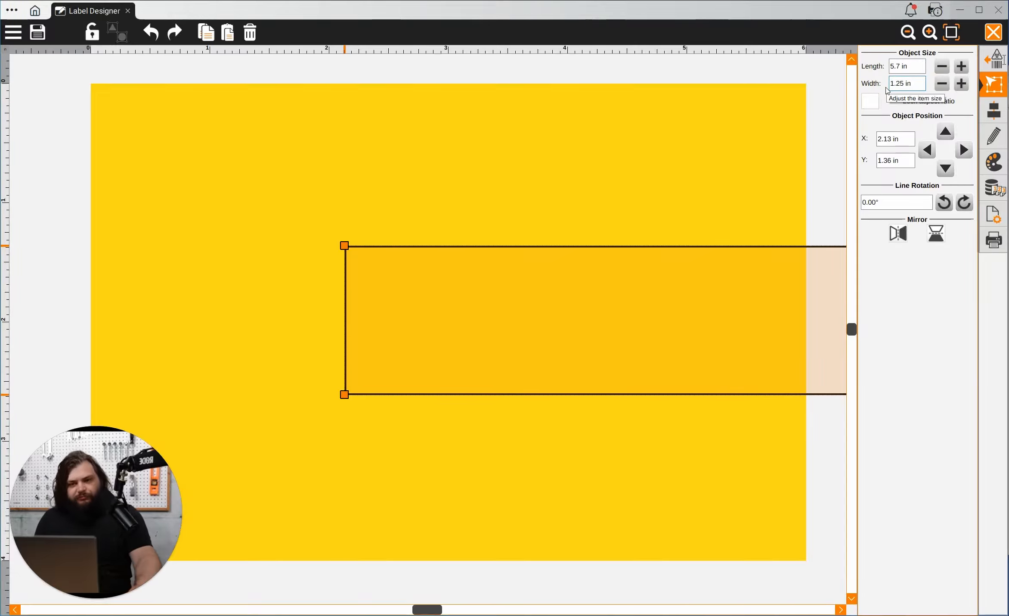
Center the rectangle horizontally on the label and set its Y position to 0.15 in
click(988, 115)
click(939, 122)
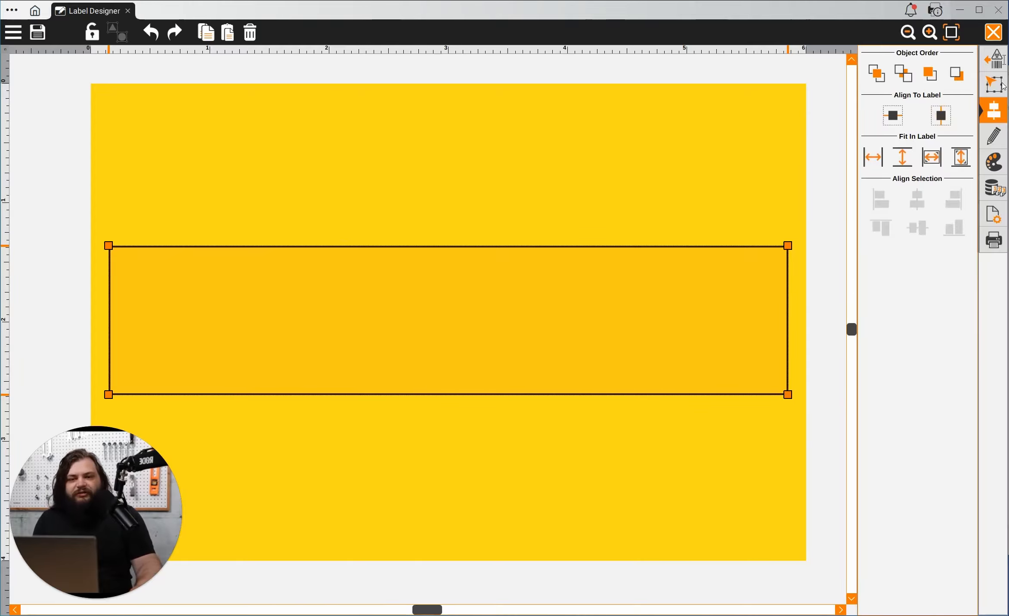
click(1002, 86)
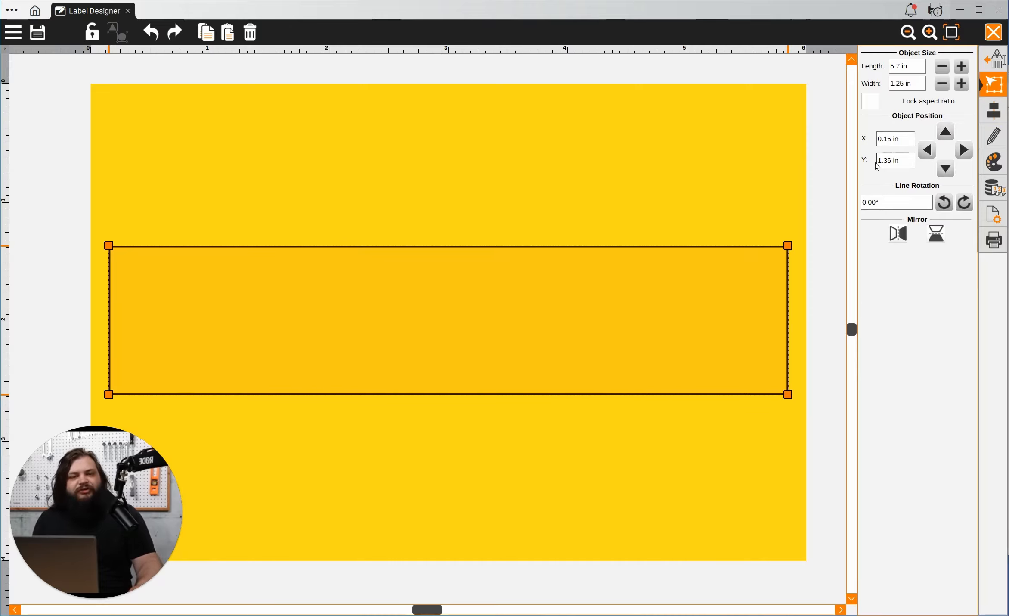
drag(904, 162, 865, 162)
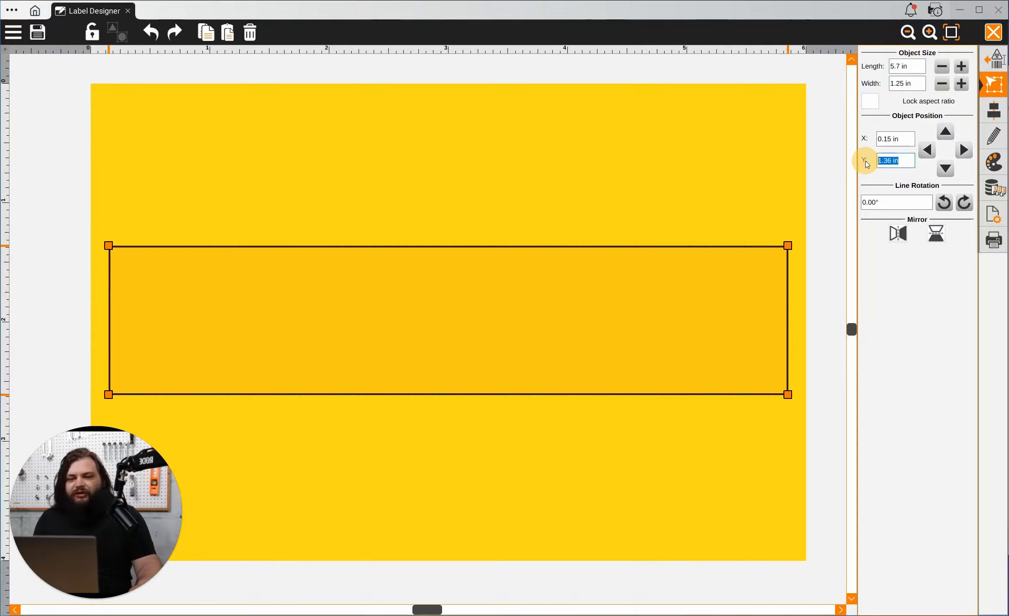
text(.15)
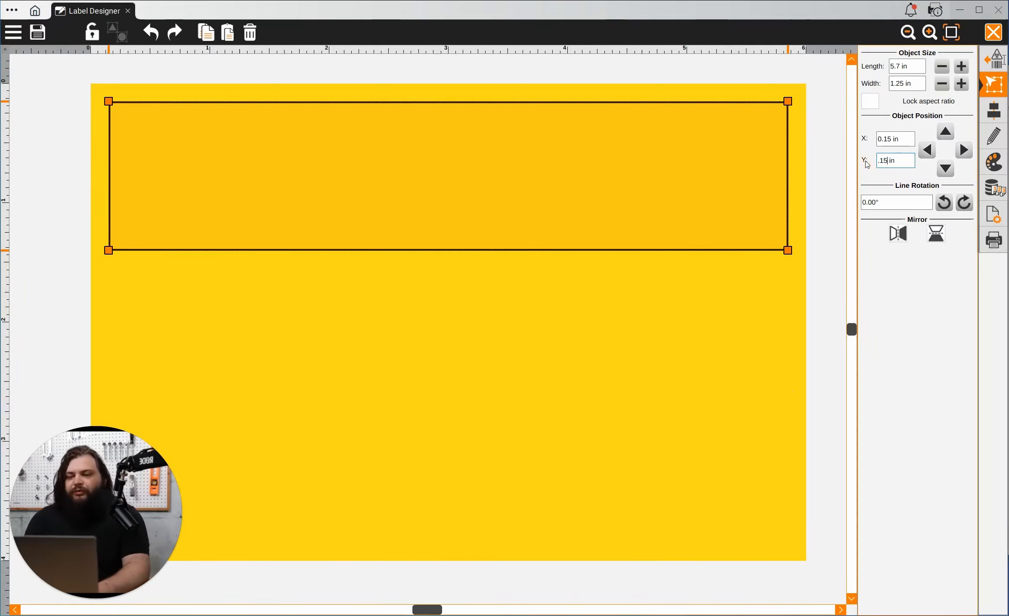
click(756, 444)
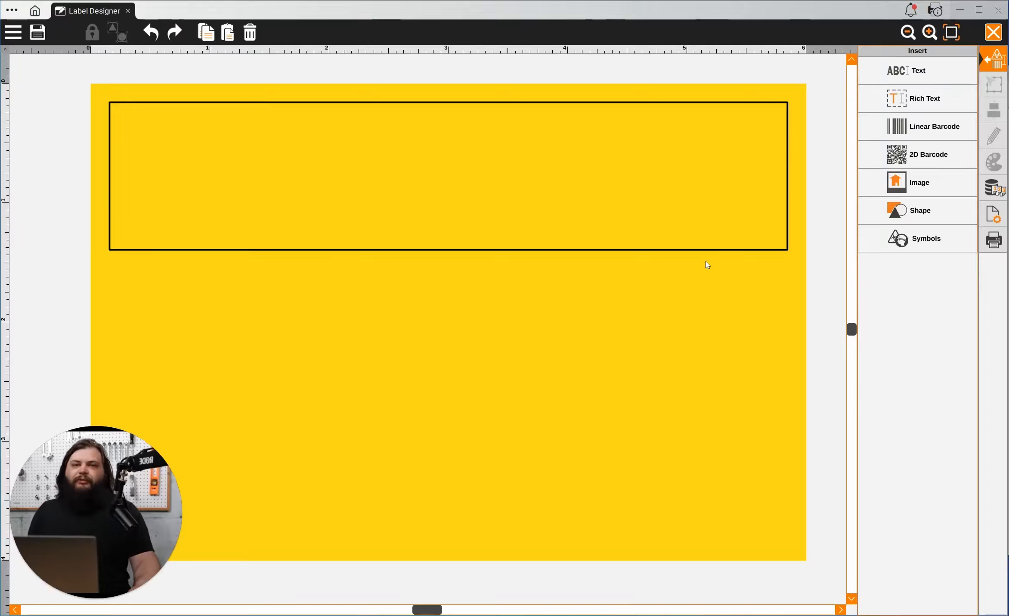
Fill the rectangle with solid black and turn off the Round option for its border
click(687, 216)
click(994, 163)
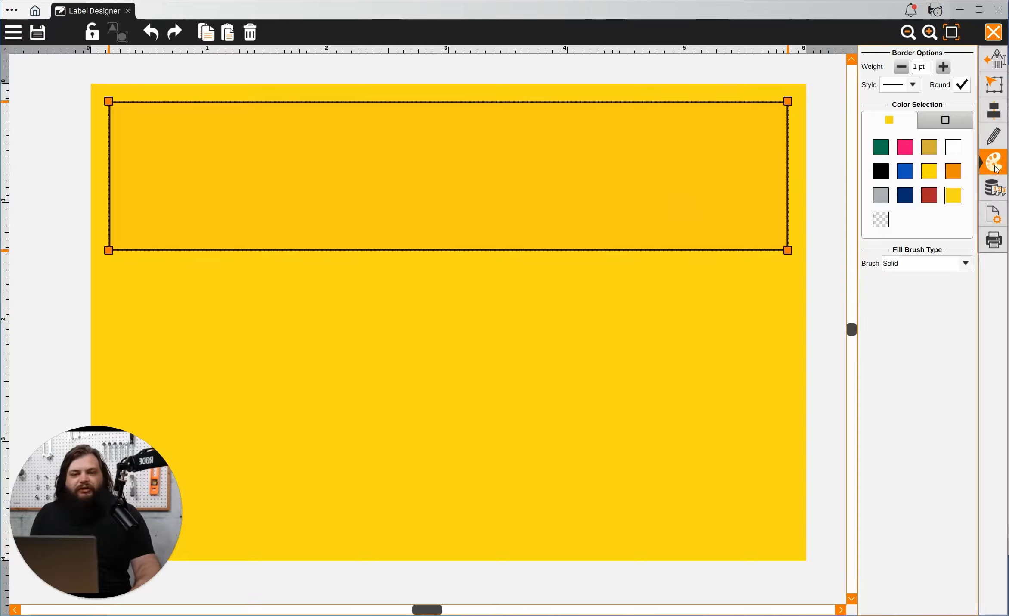
click(881, 171)
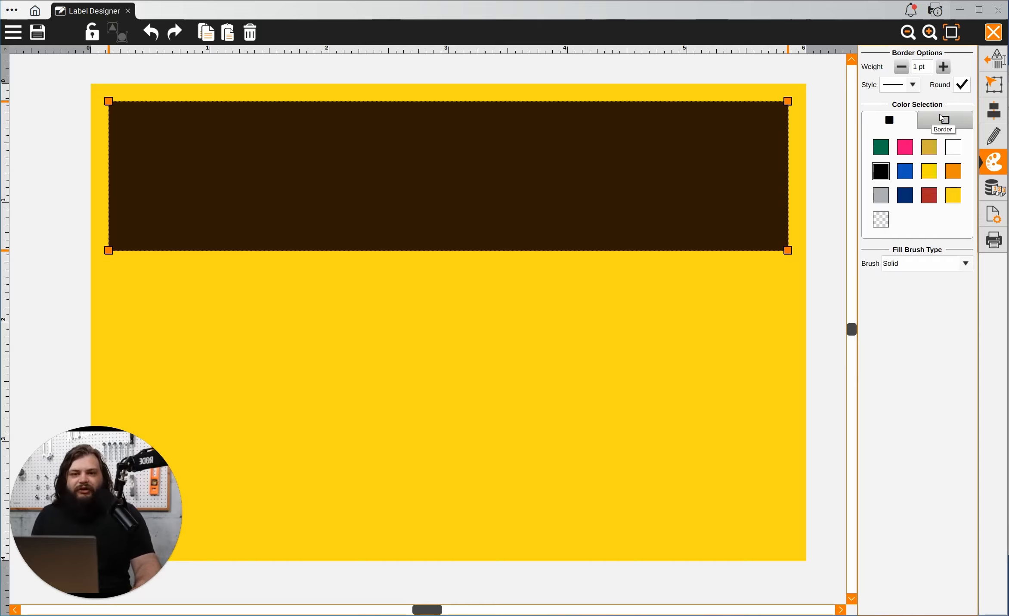
click(962, 85)
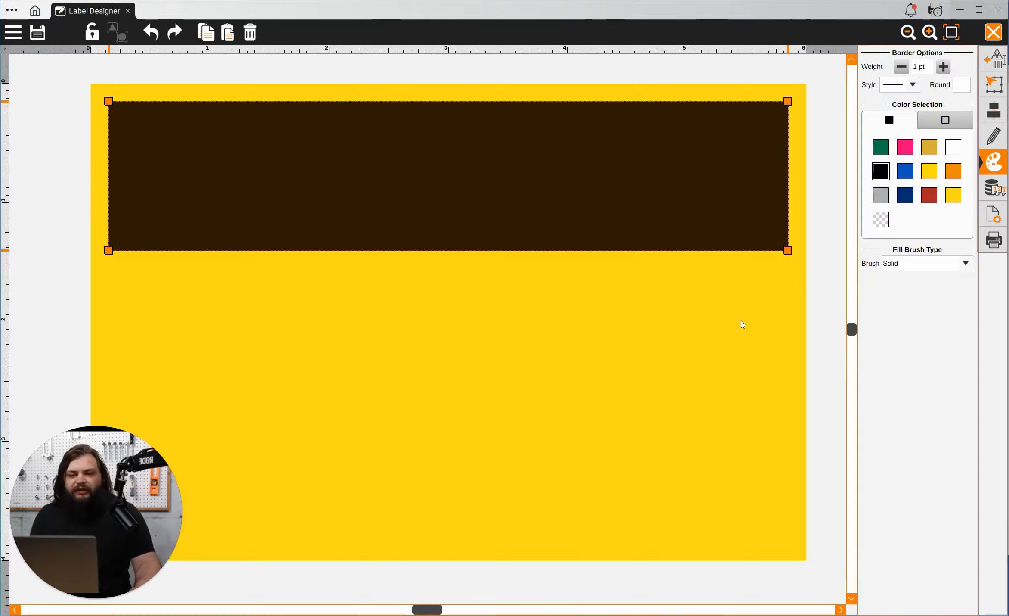
click(742, 324)
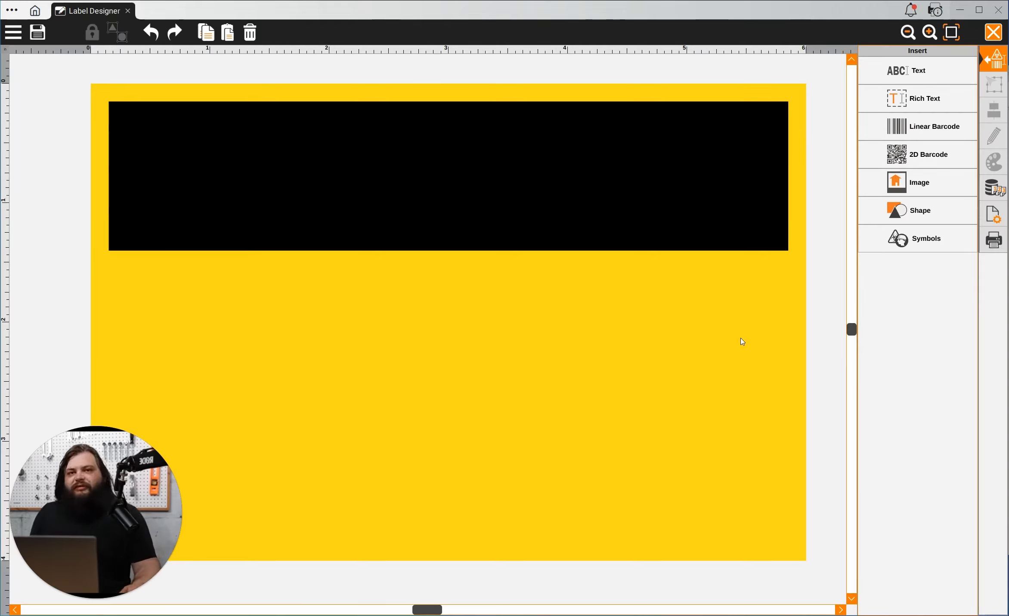
Insert a text object below the black rectangle and make it read CAUTION
click(919, 71)
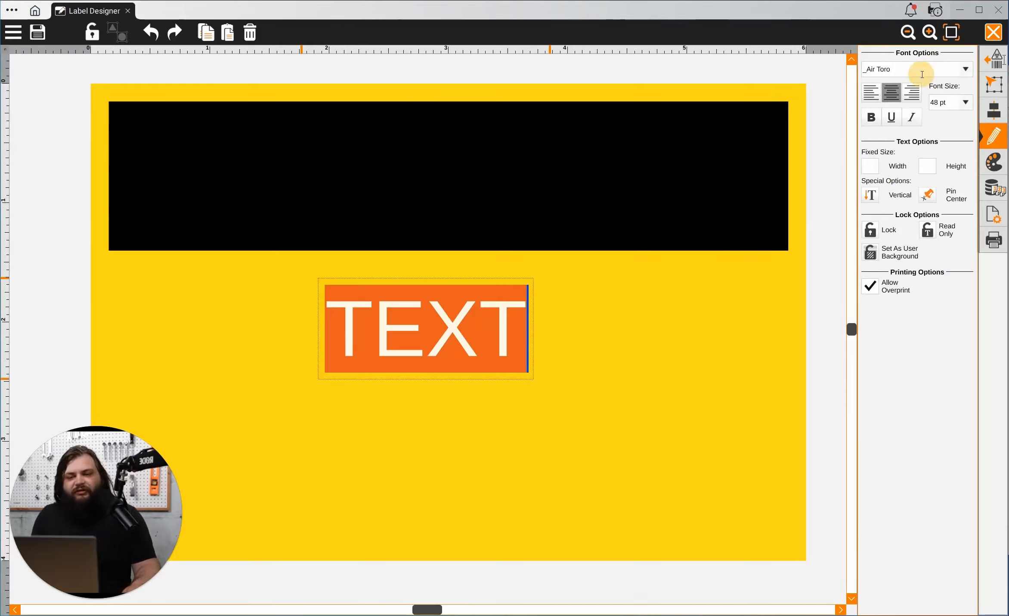
click(648, 371)
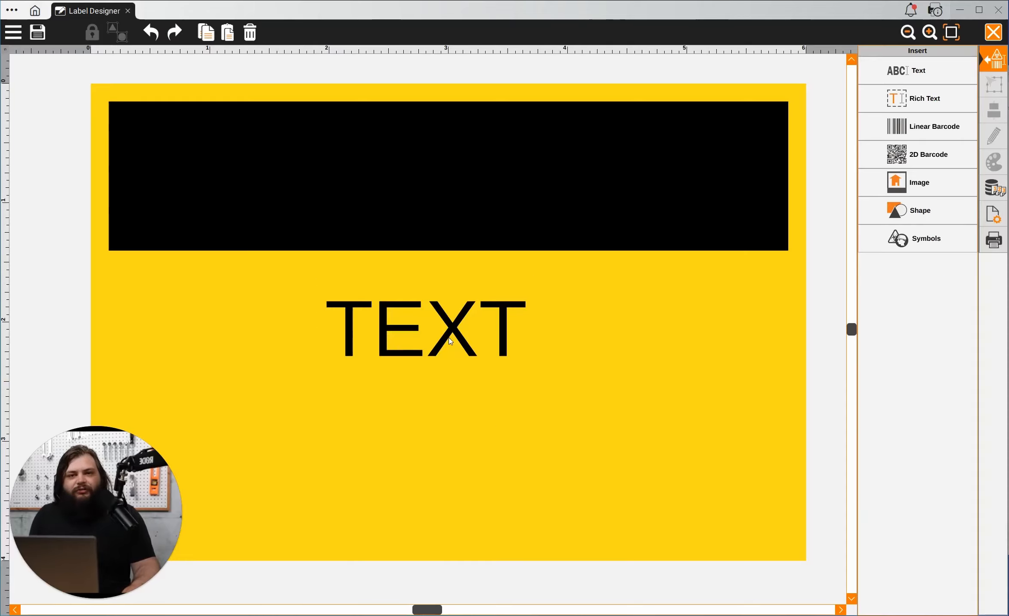
double_click(479, 349)
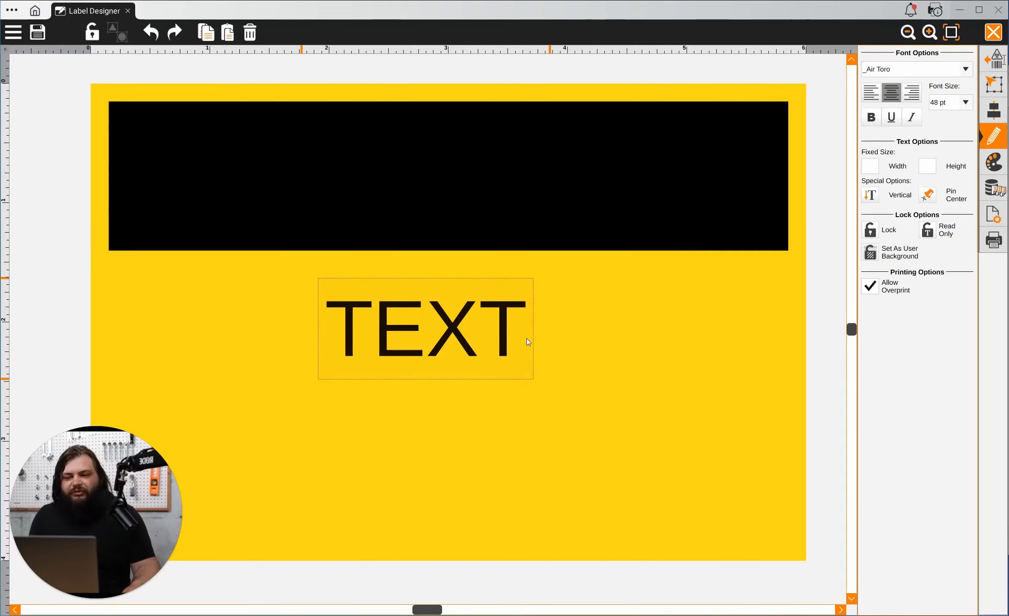
drag(527, 340, 332, 353)
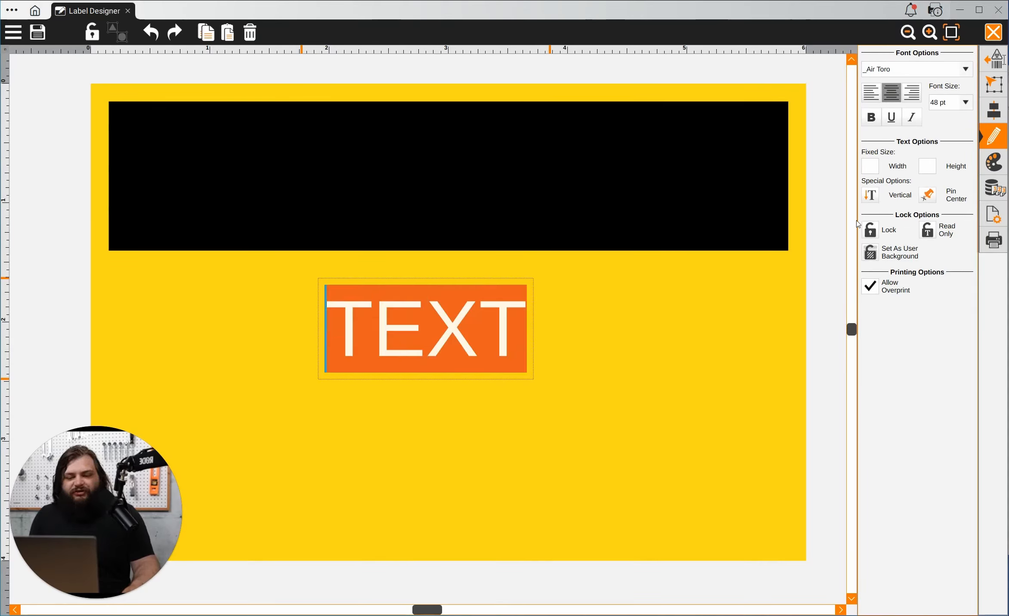
text(CAUTION)
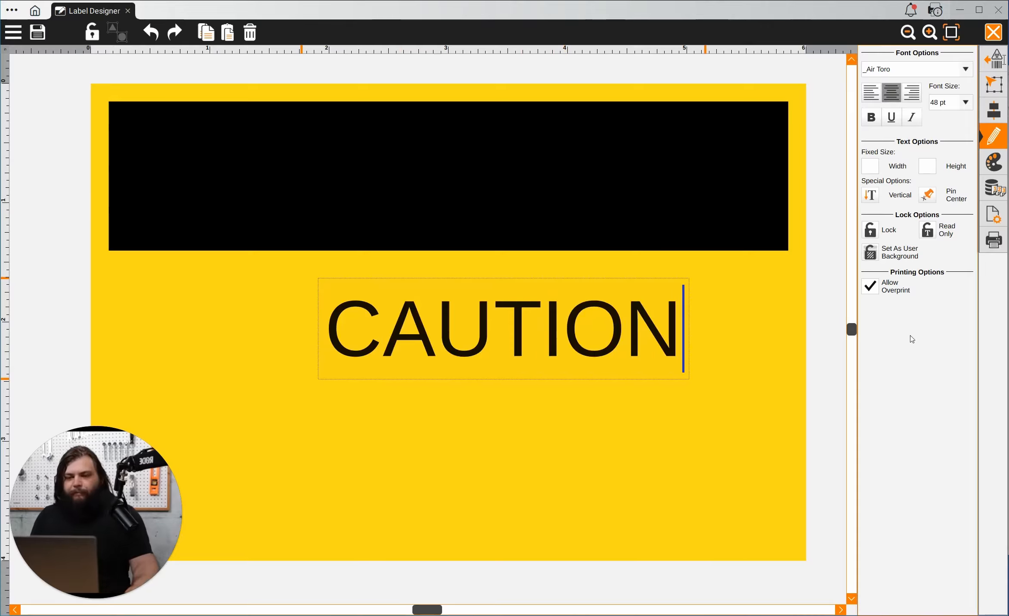
click(635, 412)
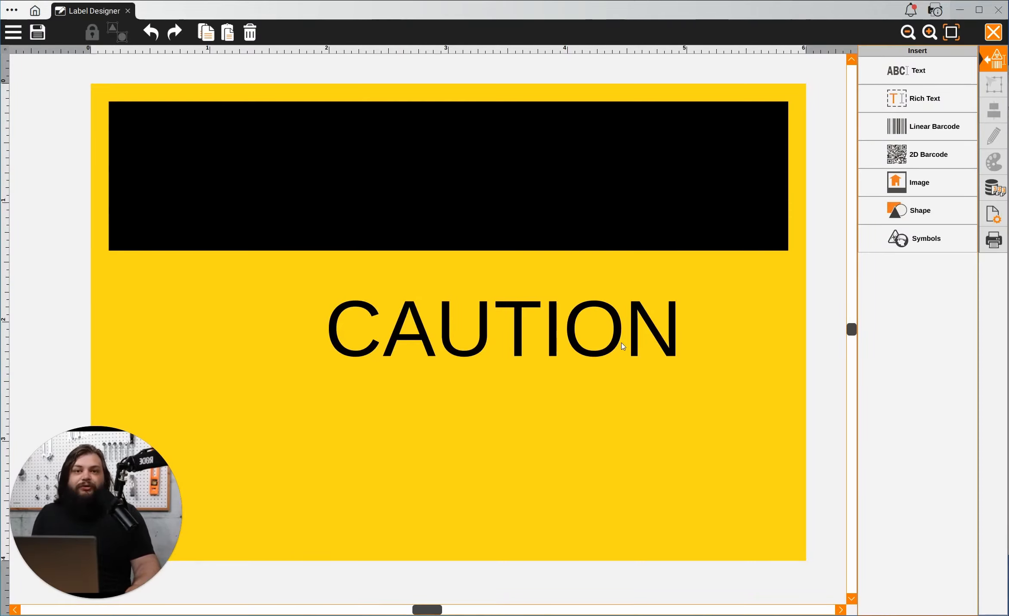
Set the CAUTION text's font to Heebo Black and its size to 72 pt
click(598, 347)
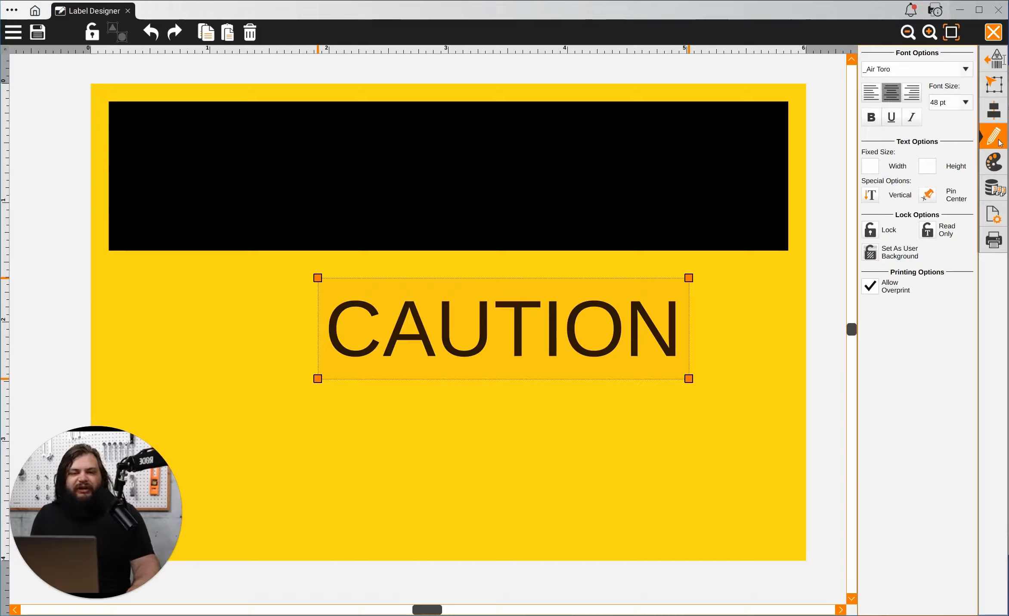
click(965, 70)
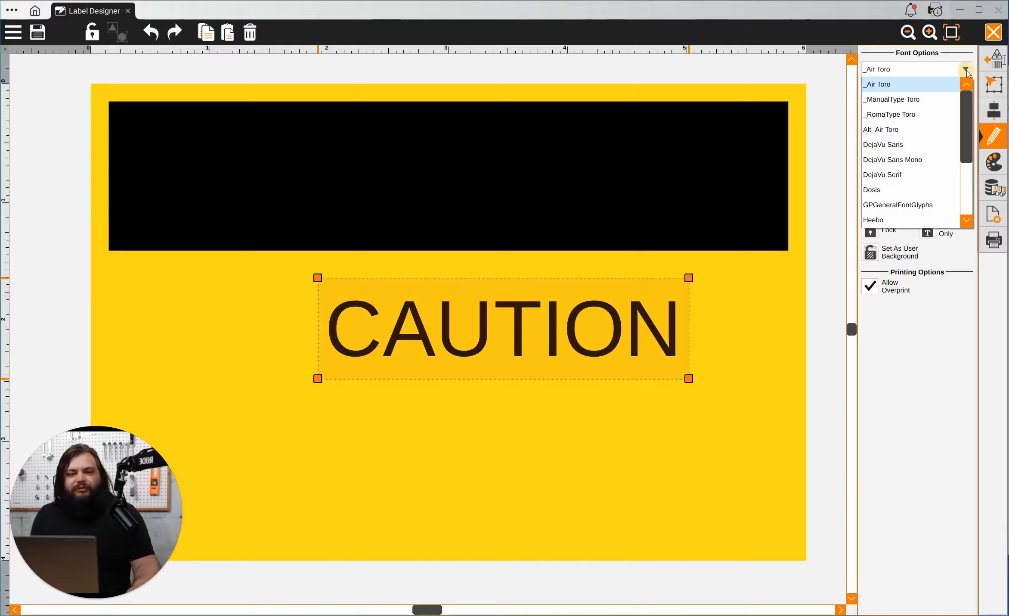
scroll(907, 152, down, 1)
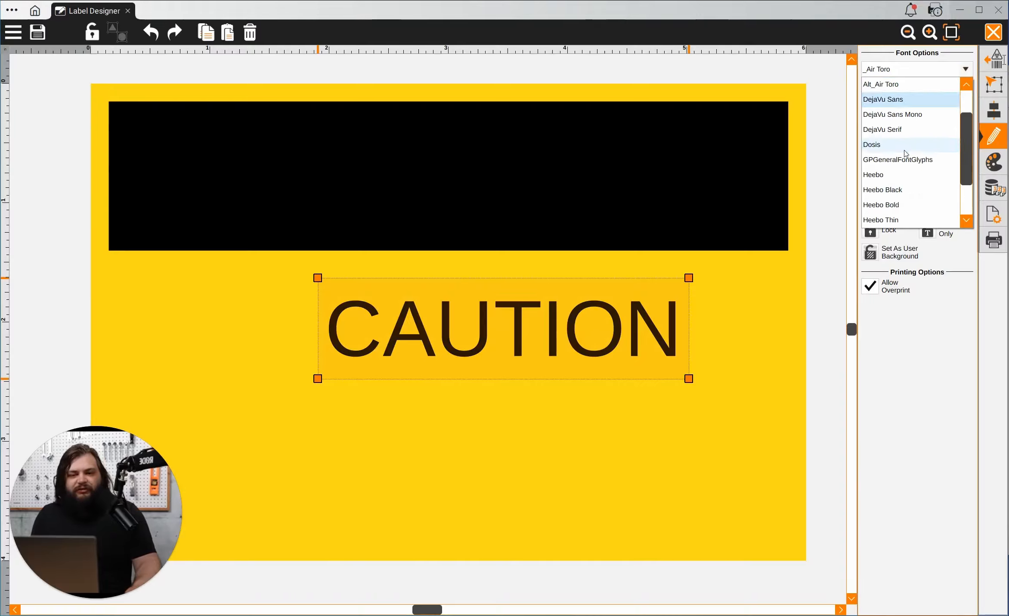
click(909, 189)
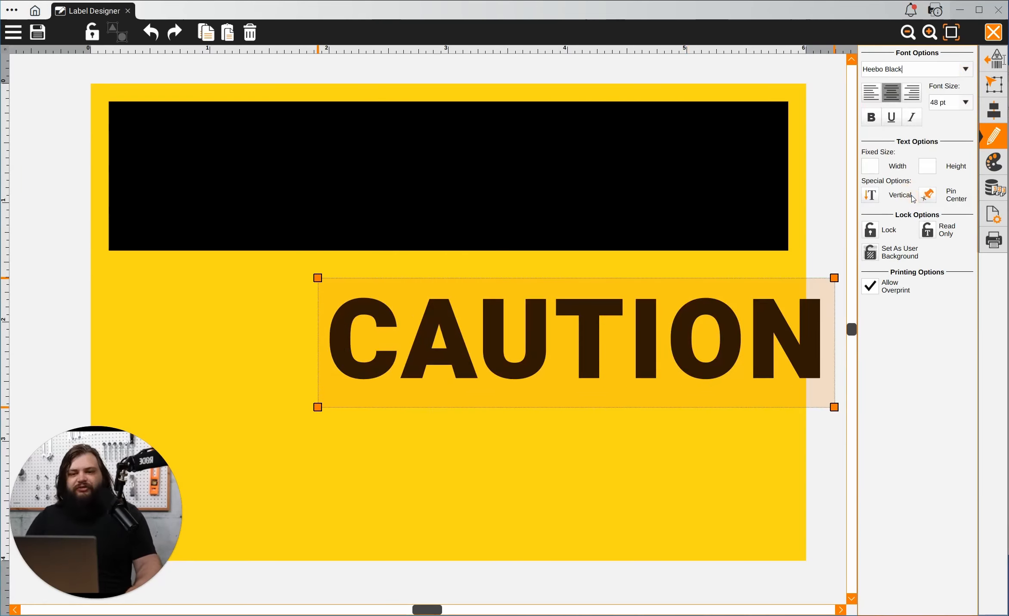
click(969, 104)
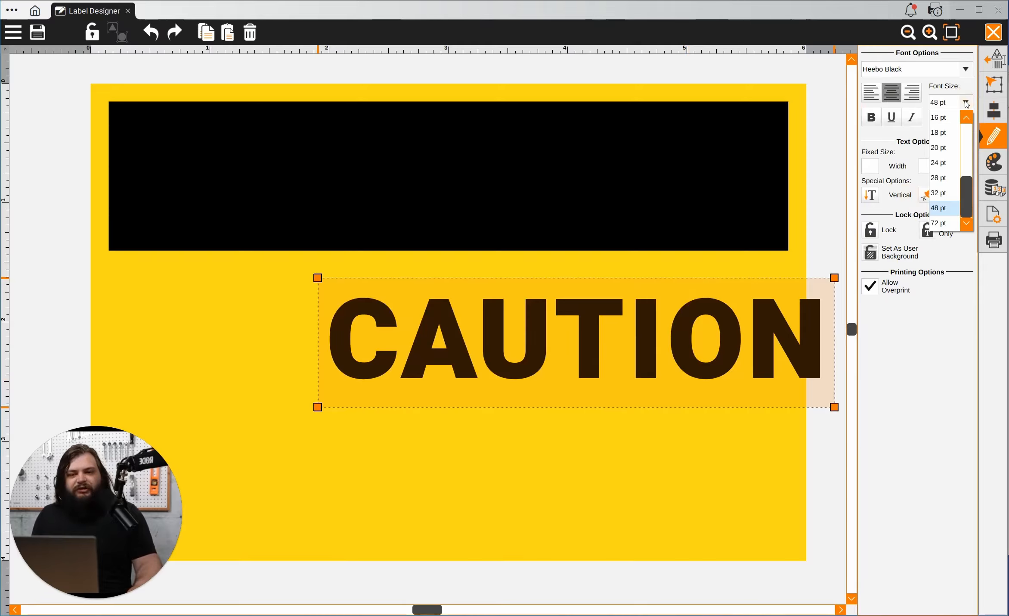
click(942, 223)
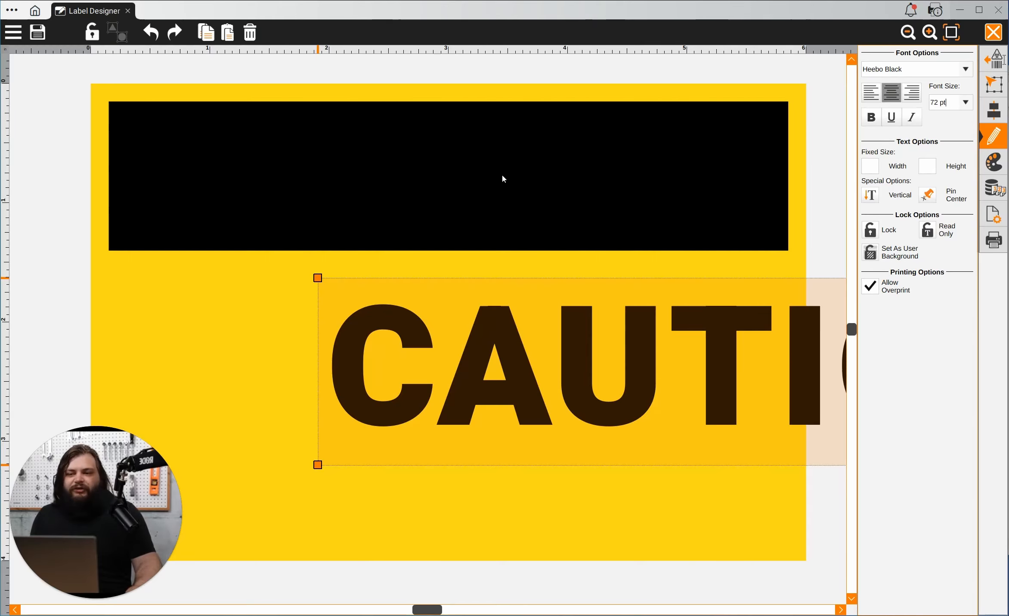
click(569, 497)
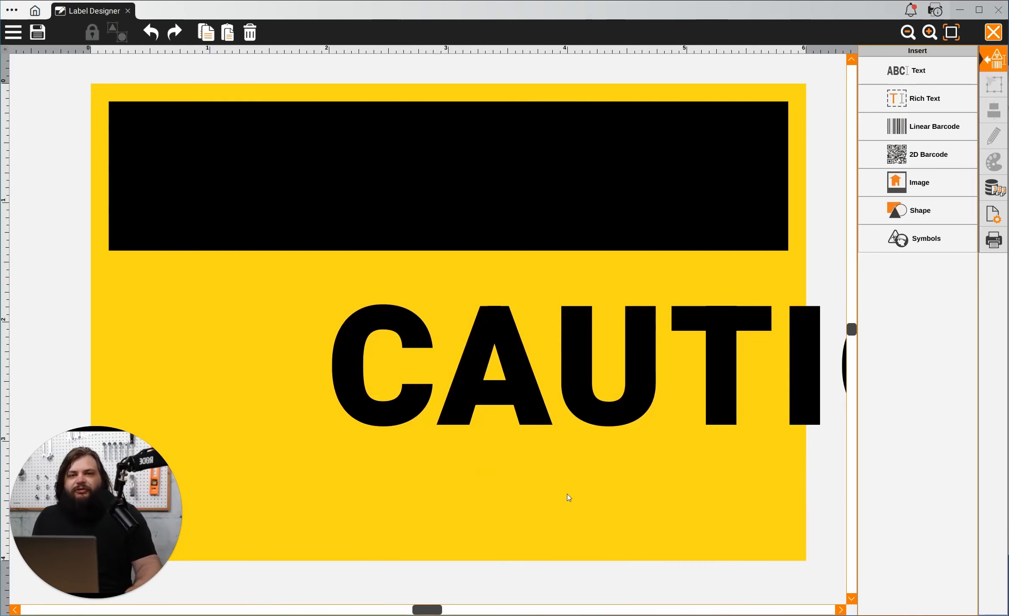
Center the CAUTION text horizontally on the label and open its length value for editing
click(683, 397)
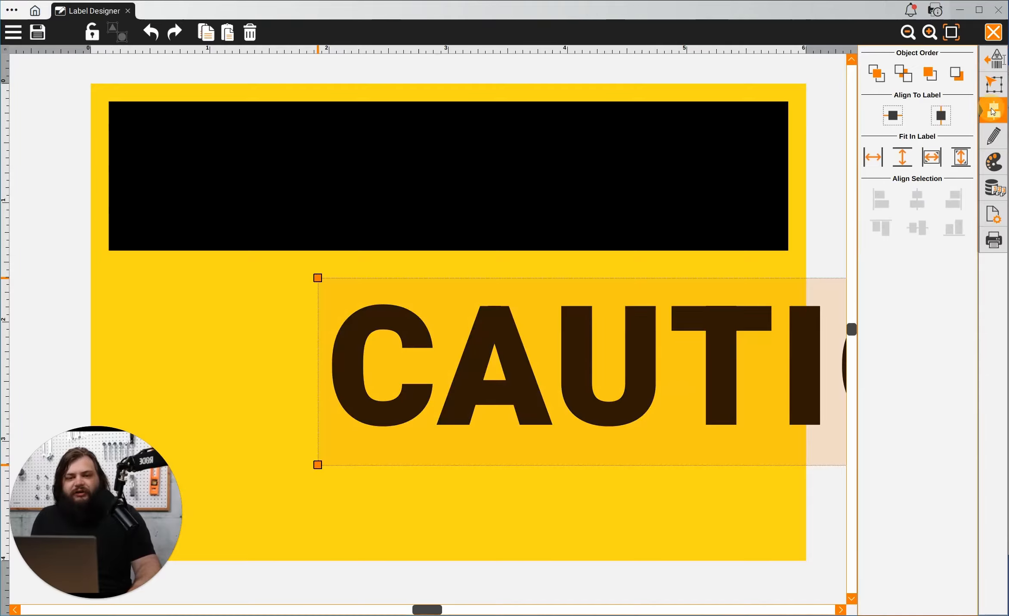
click(994, 112)
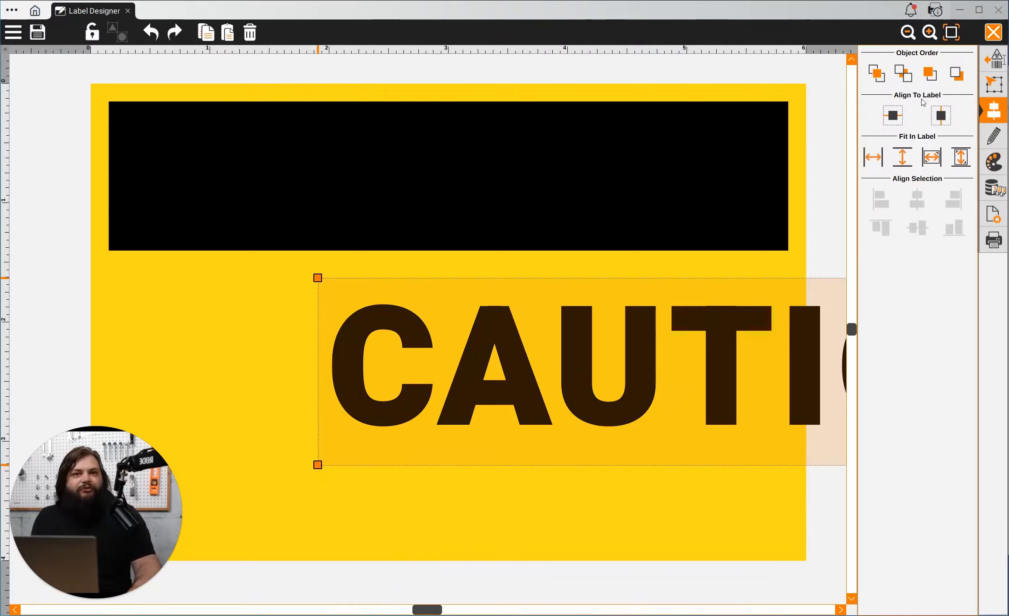
click(943, 121)
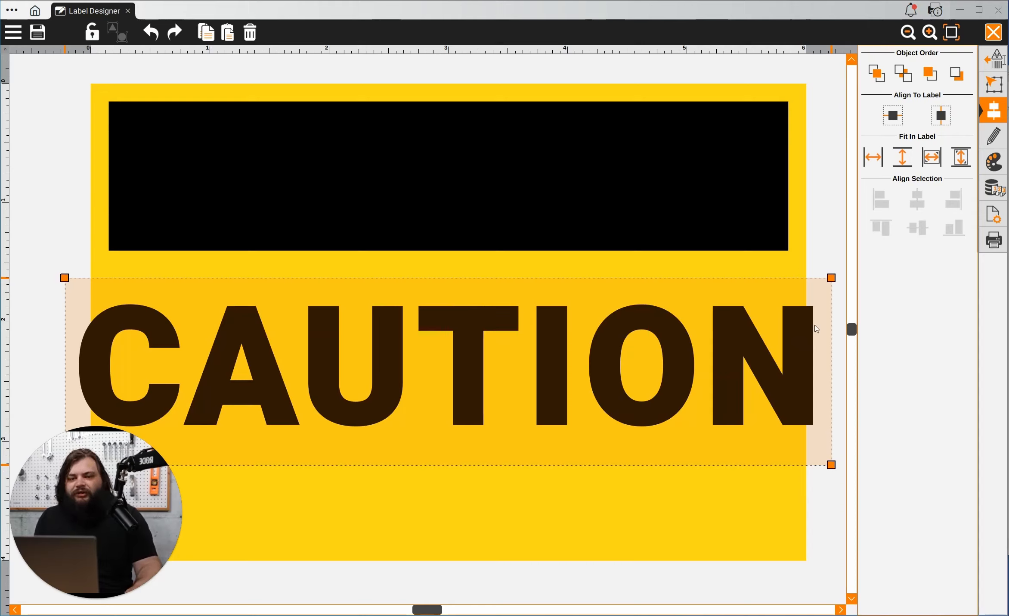
click(994, 84)
click(907, 66)
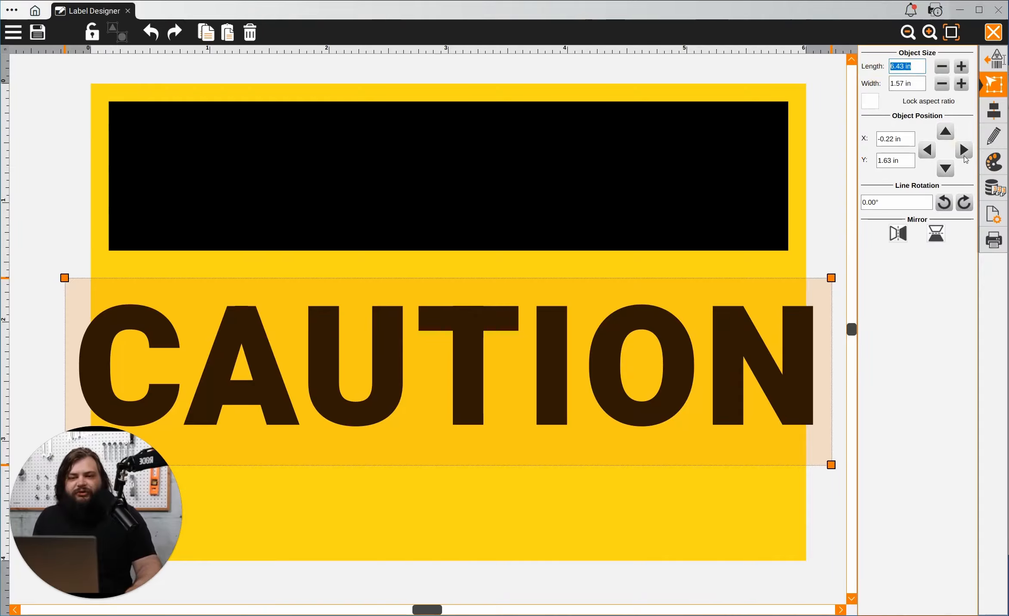
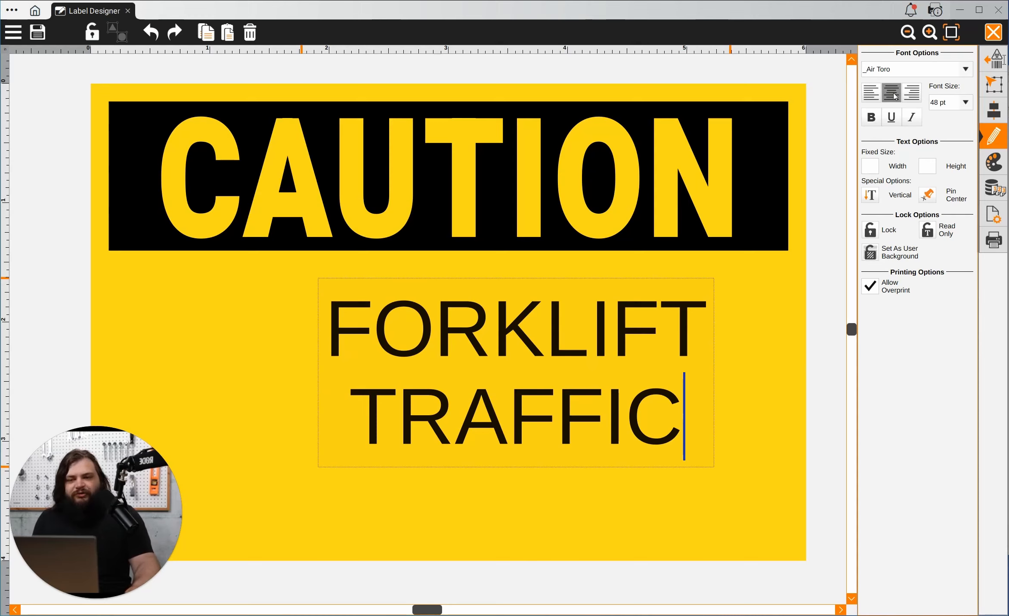
Left-align the two lines of the FORKLIFT TRAFFIC text
click(871, 94)
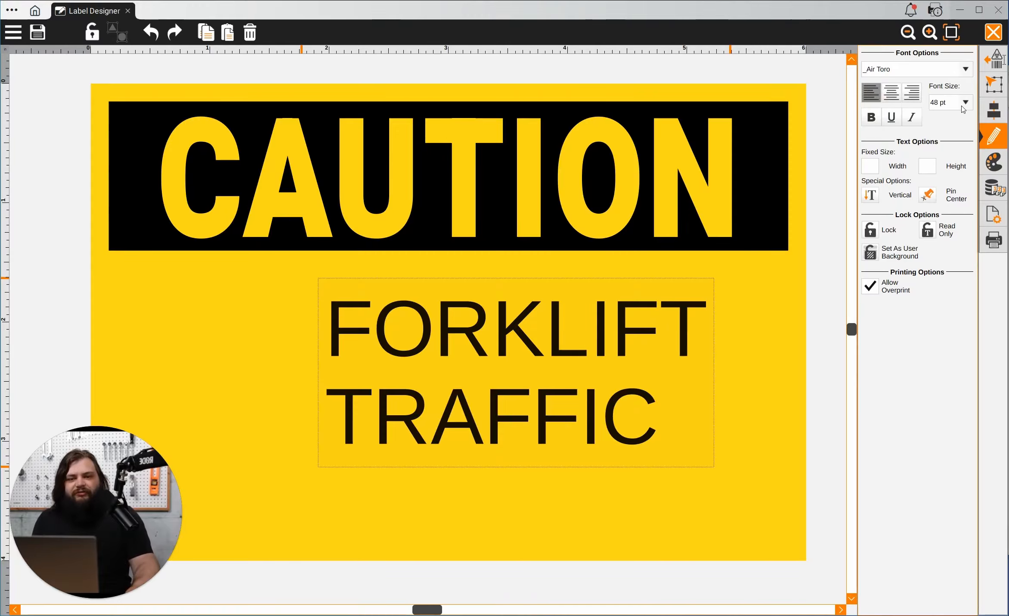
Change the font of the FORKLIFT TRAFFIC text to Heebo Black
click(967, 70)
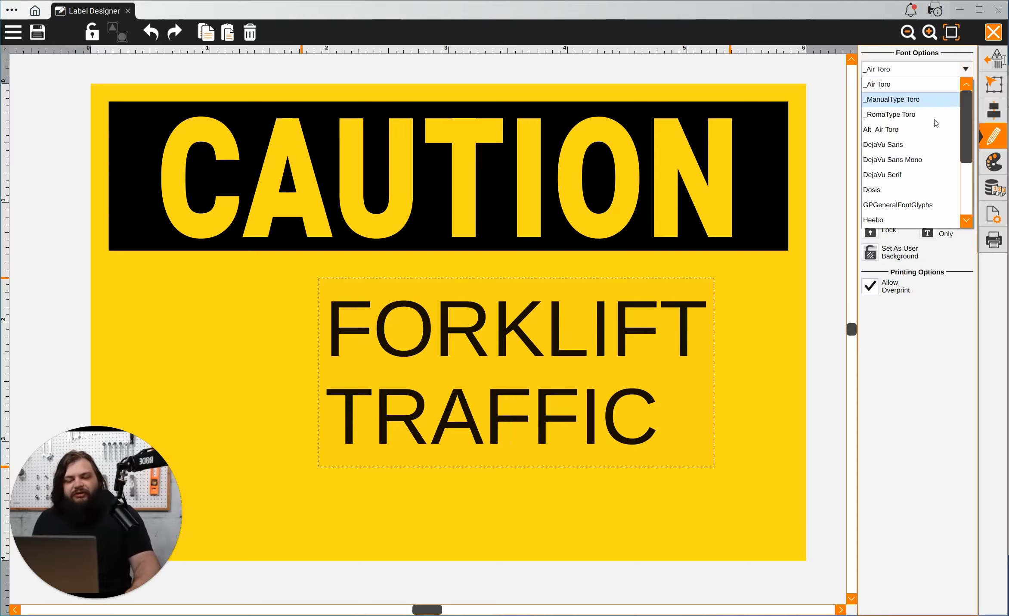
scroll(921, 120, down, 2)
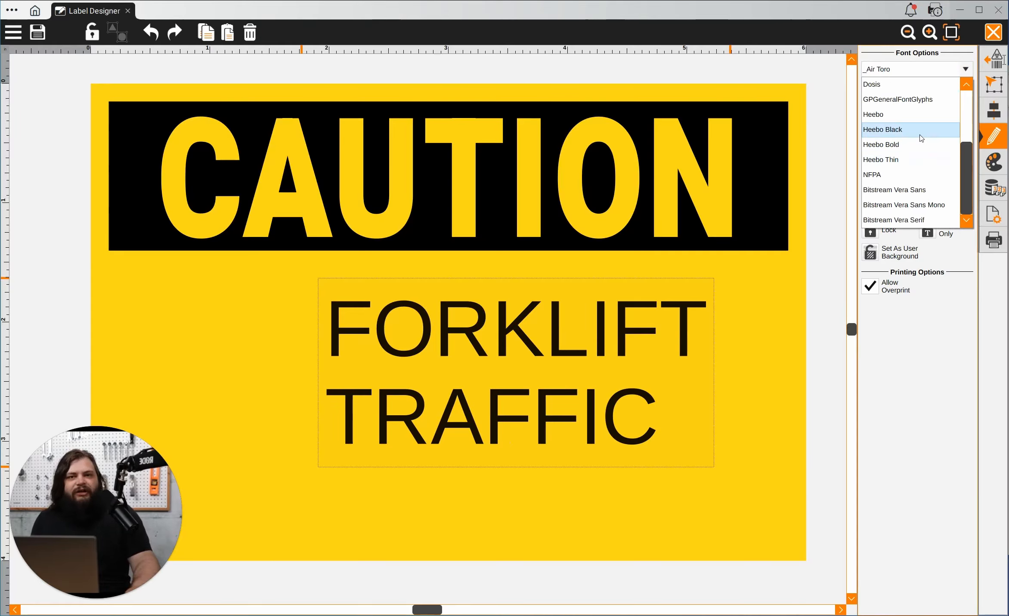
click(921, 136)
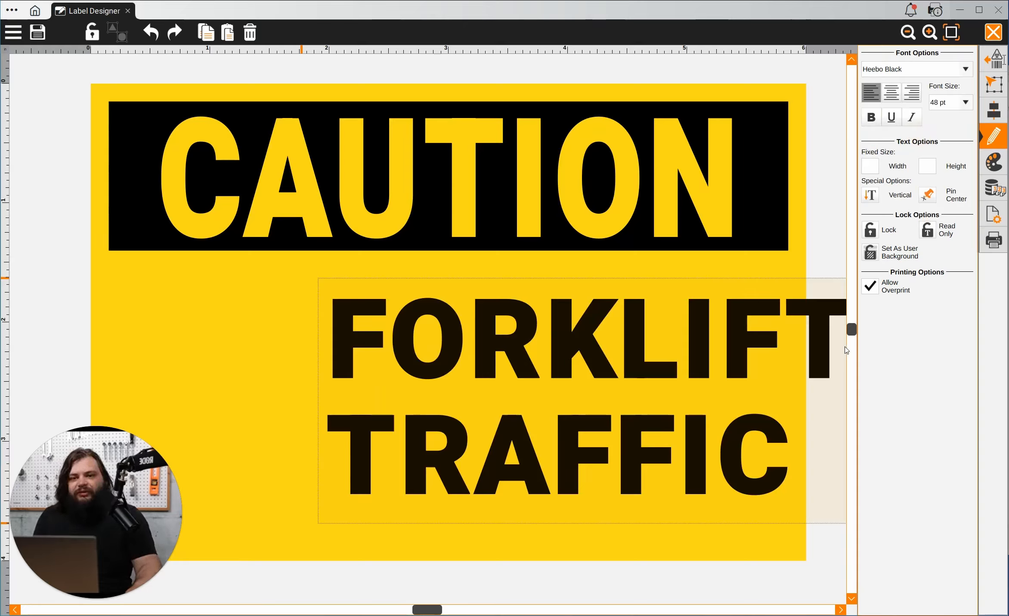
Set the FORKLIFT TRAFFIC text's length to 3.5 in and move the text toward the label's right edge
click(997, 85)
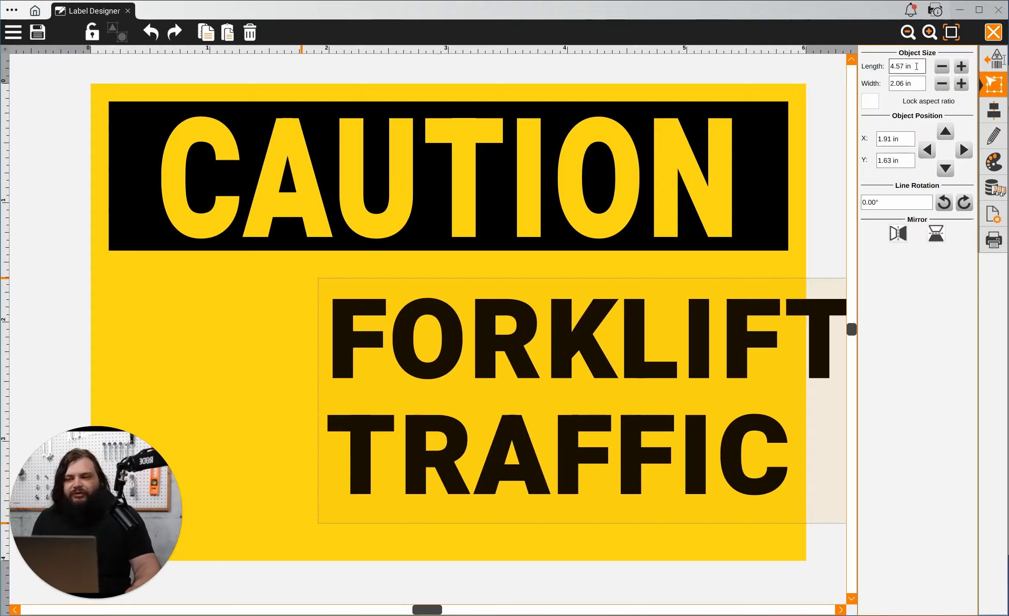
drag(917, 66, 867, 69)
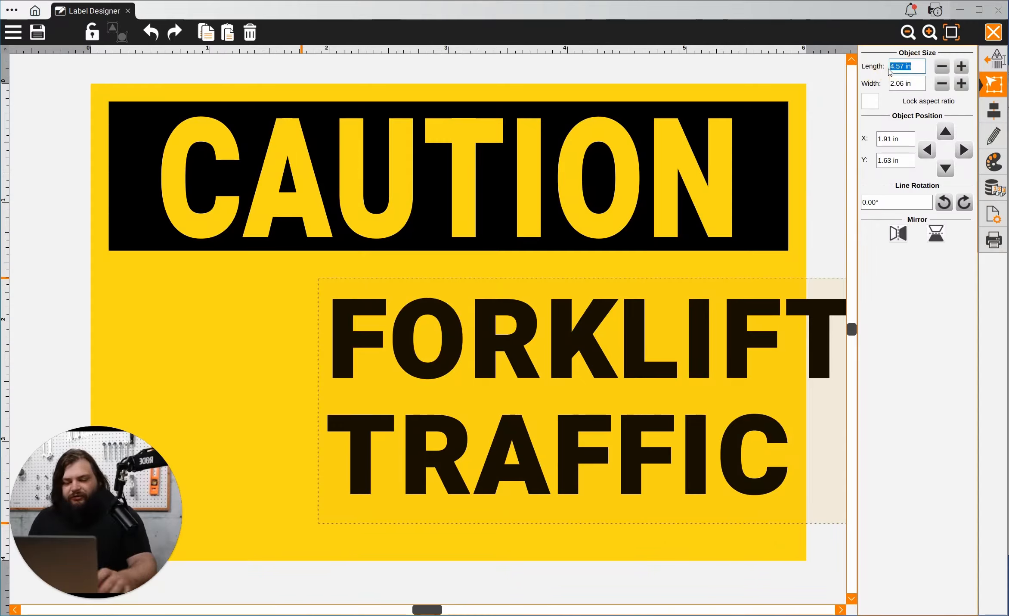
text(3)
key(Return)
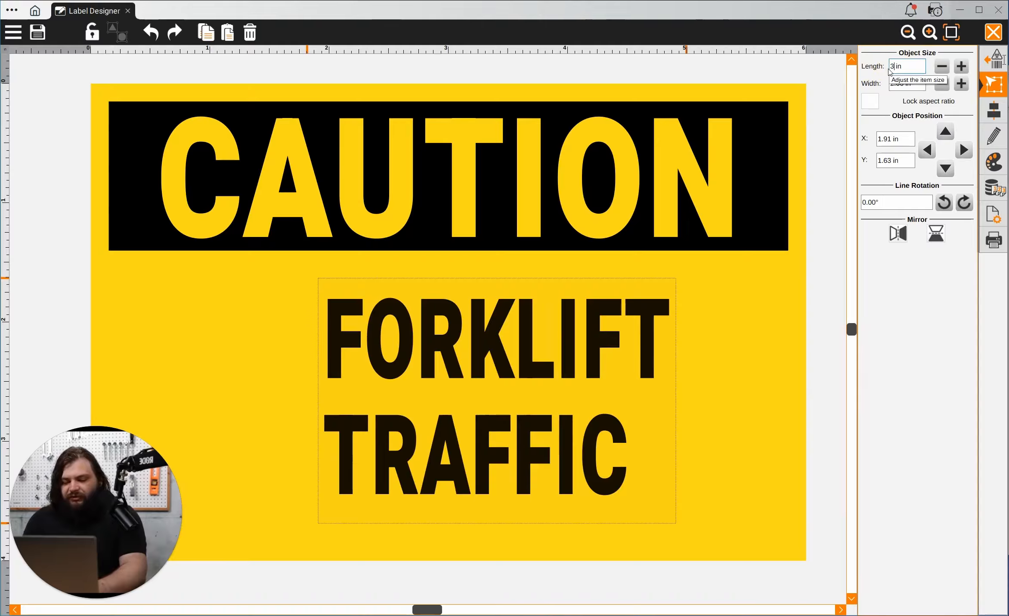
text(.5)
key(Return)
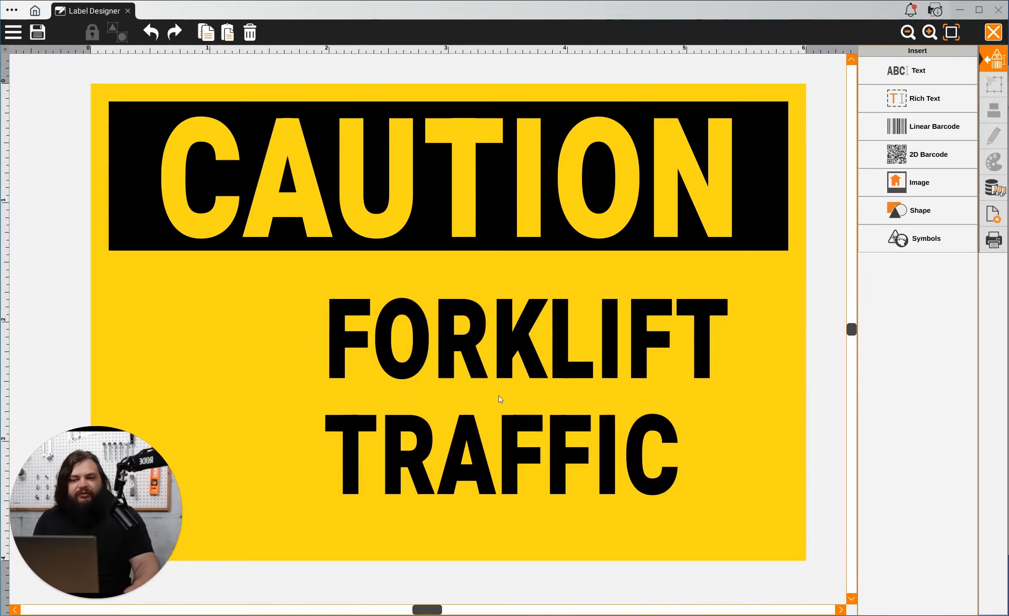
drag(499, 395, 582, 393)
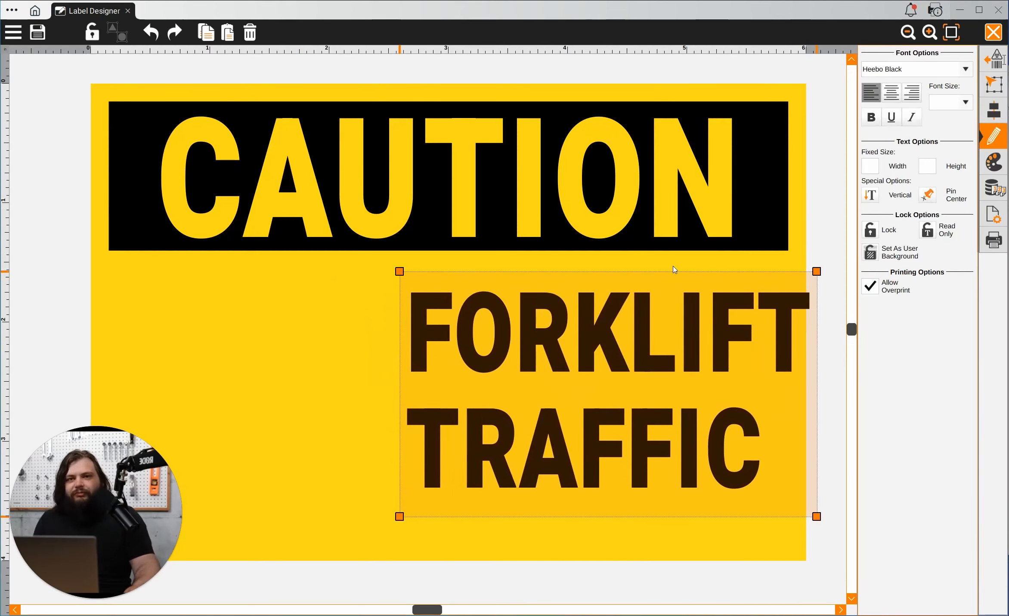
click(822, 137)
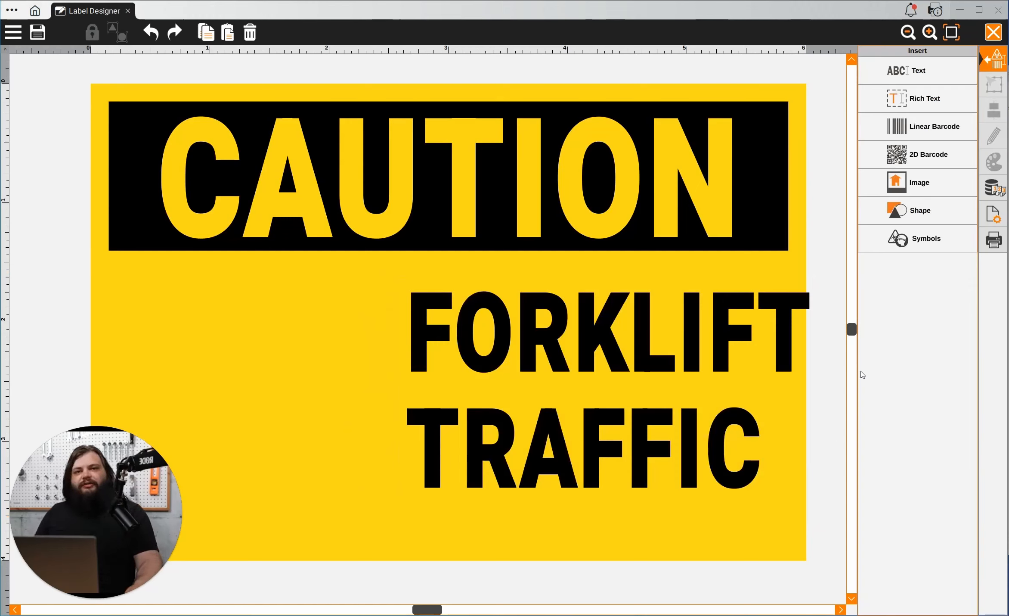
Search the symbol library for forklift and insert the plain forklift symbol with a seated driver
click(924, 249)
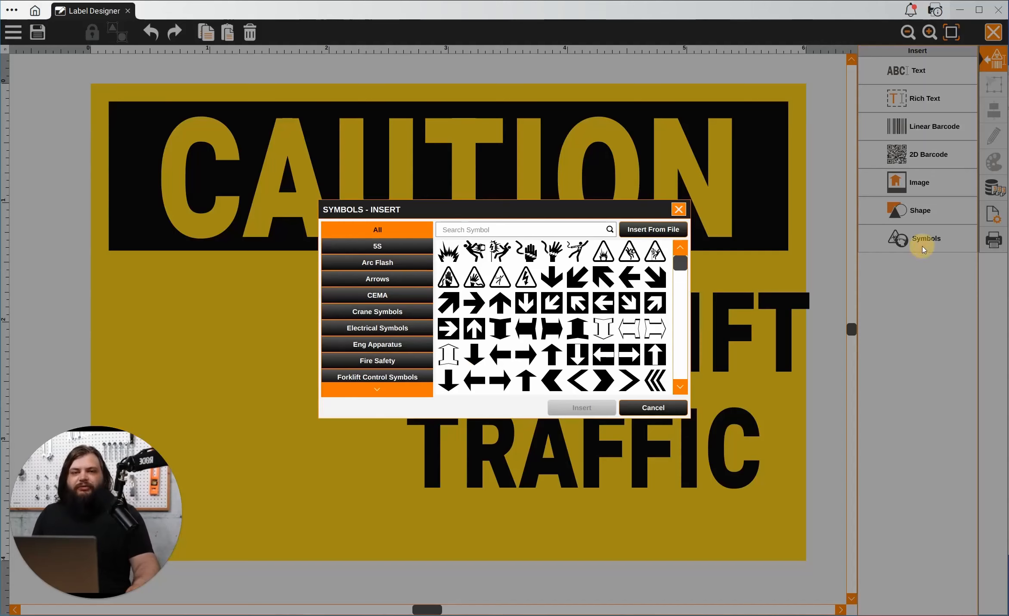
click(503, 231)
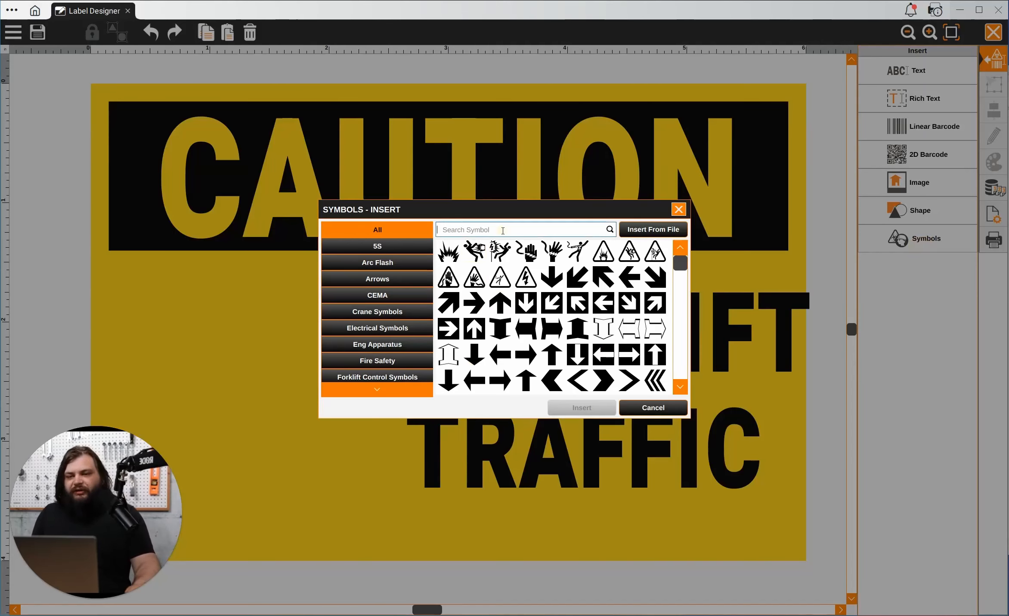
text(fo)
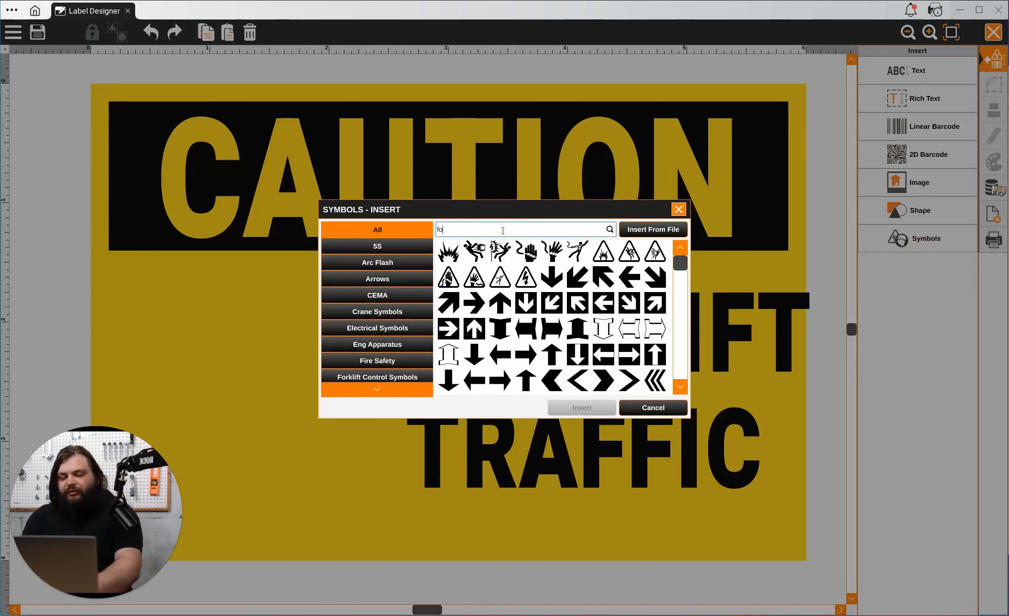
text(rklift)
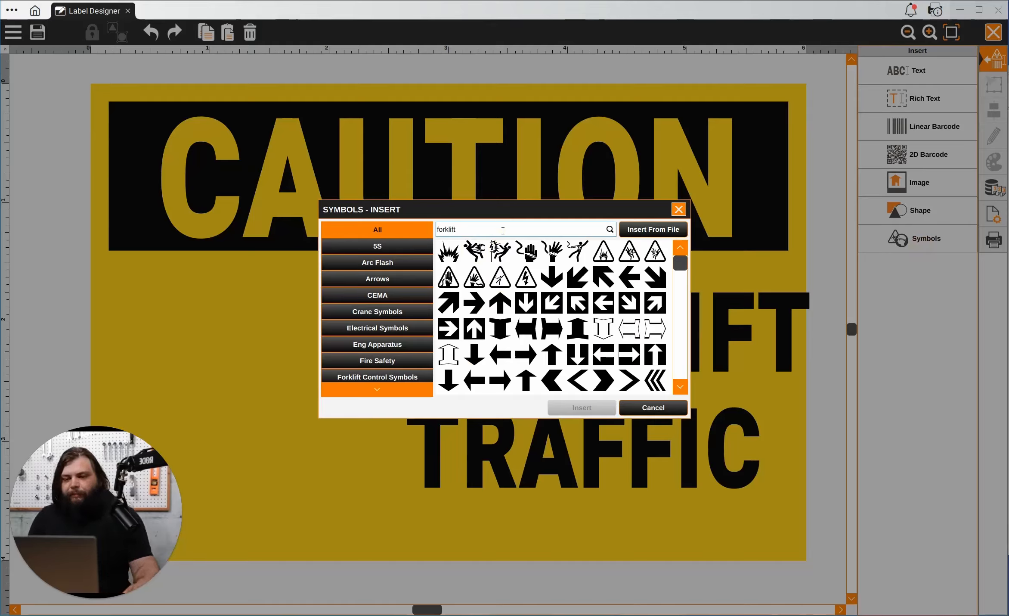
key(Return)
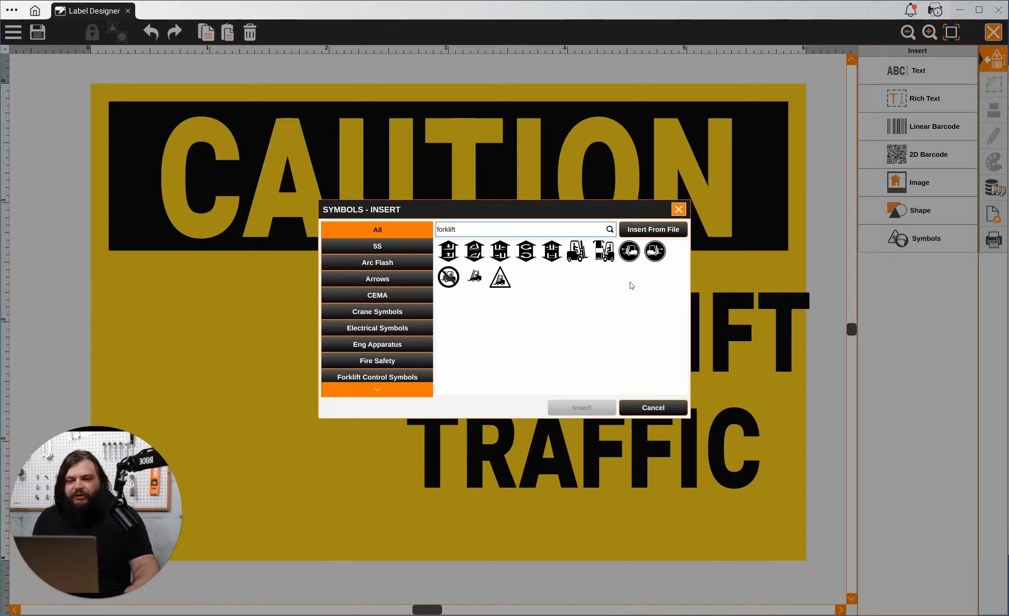
click(578, 259)
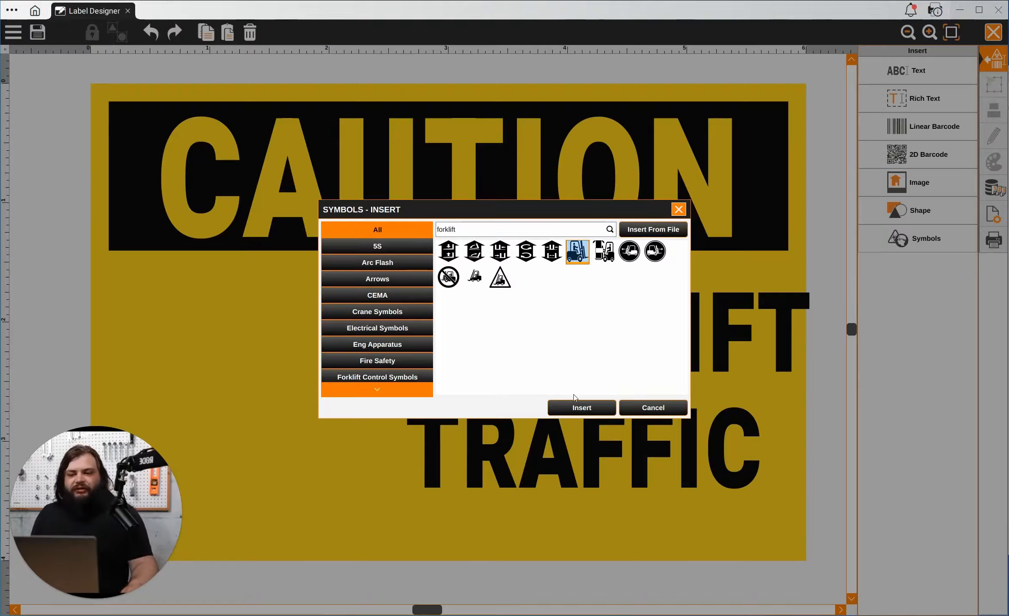
click(582, 407)
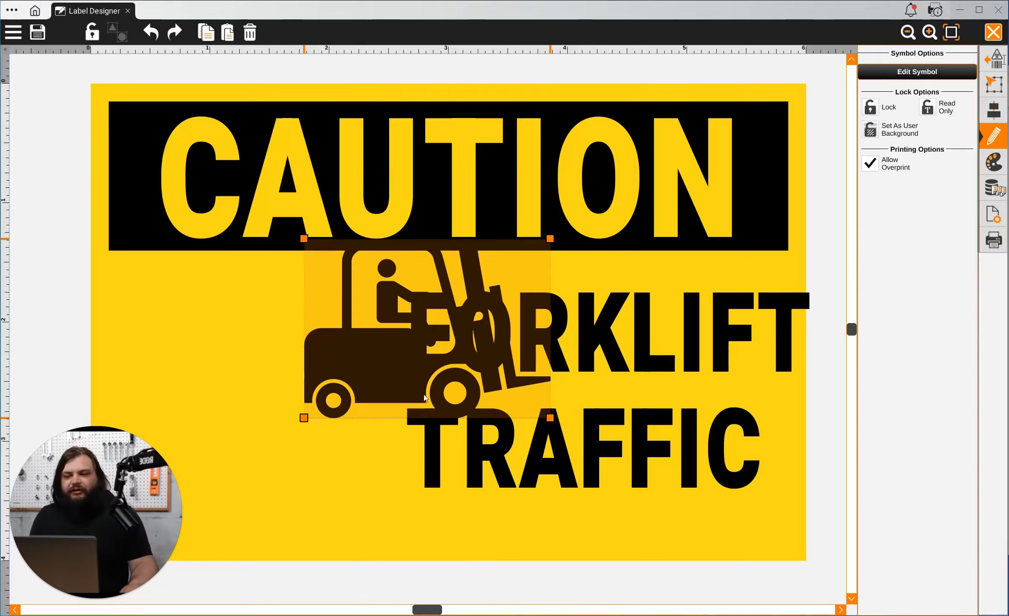
Move the forklift symbol to the left of the FORKLIFT TRAFFIC text and mirror it horizontally
drag(465, 336, 319, 405)
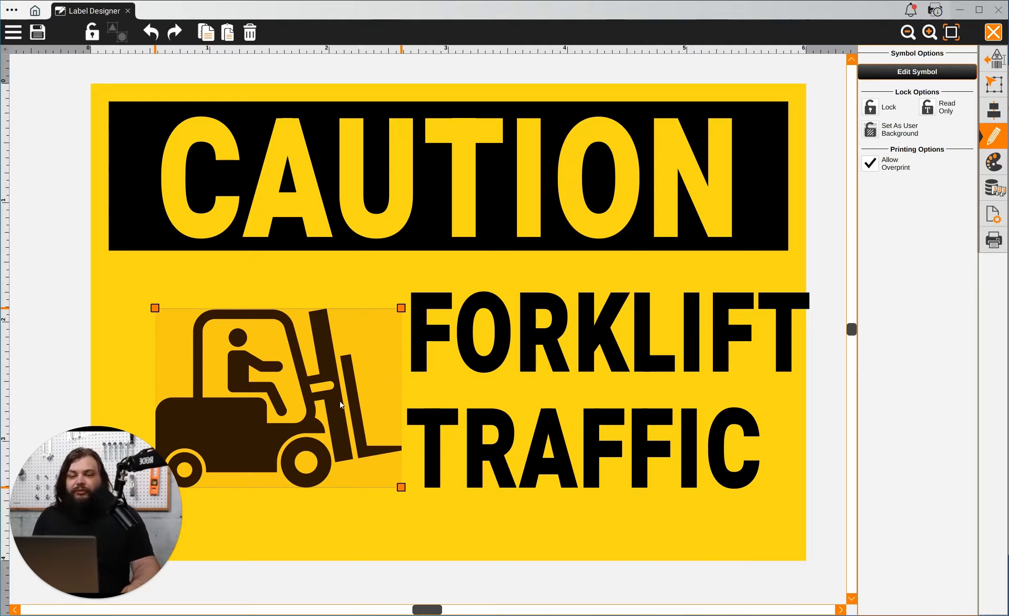
click(991, 84)
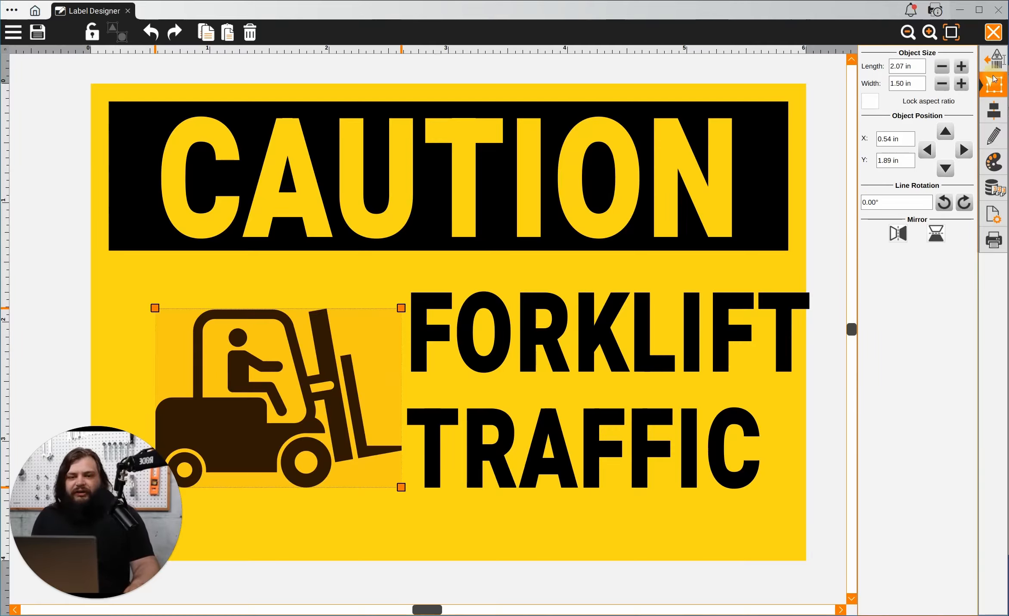
click(904, 238)
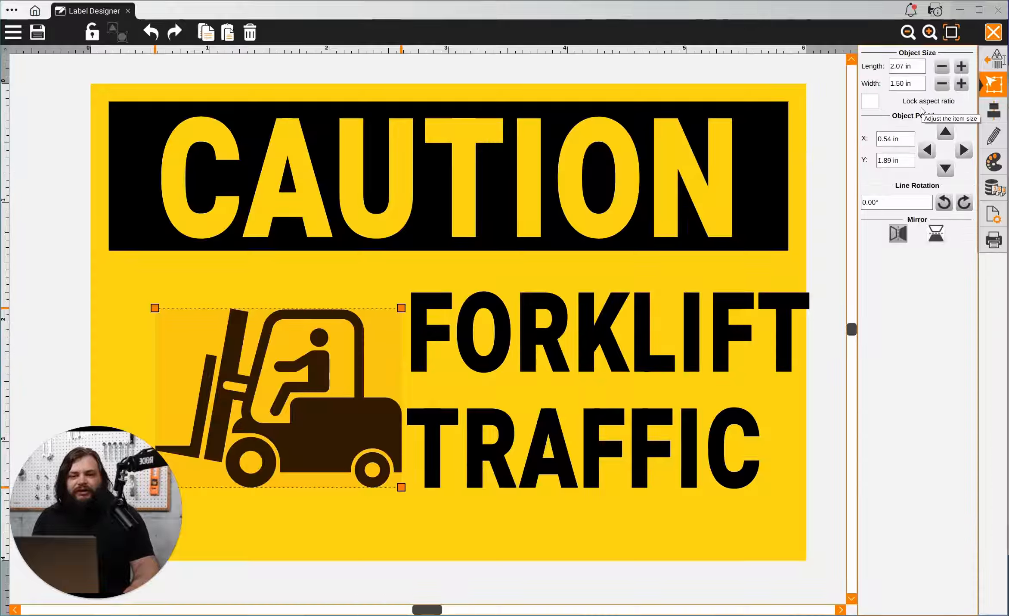
Enlarge the forklift symbol to 2.35 x 1.70 in with its aspect ratio locked and move it to the label's left edge
click(867, 104)
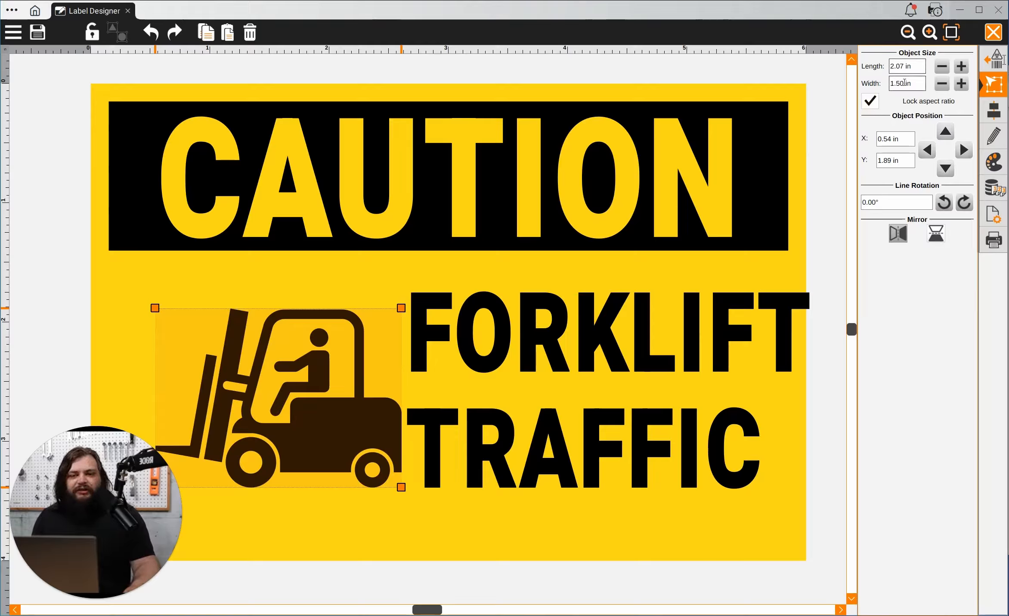
click(963, 68)
click(963, 68)
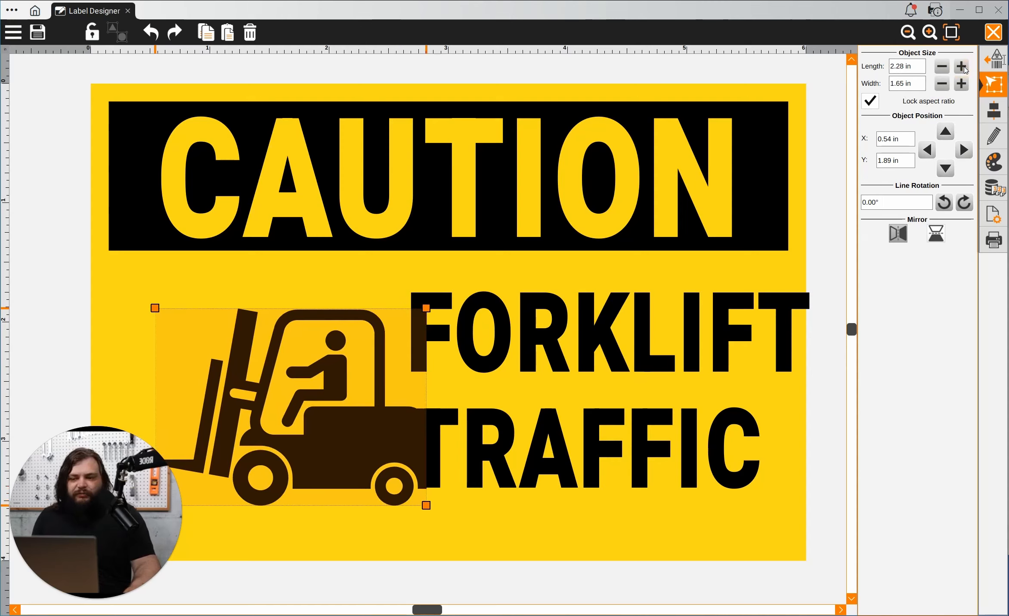
click(964, 68)
drag(372, 450, 309, 427)
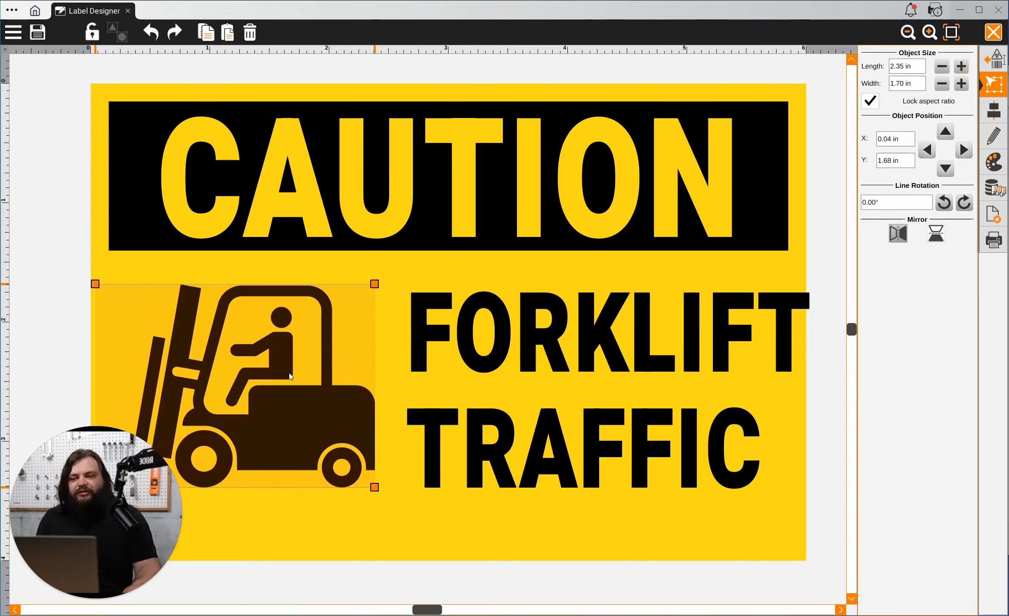
Align the forklift symbol and the FORKLIFT TRAFFIC text to each other by their vertical middles
shift+click(528, 387)
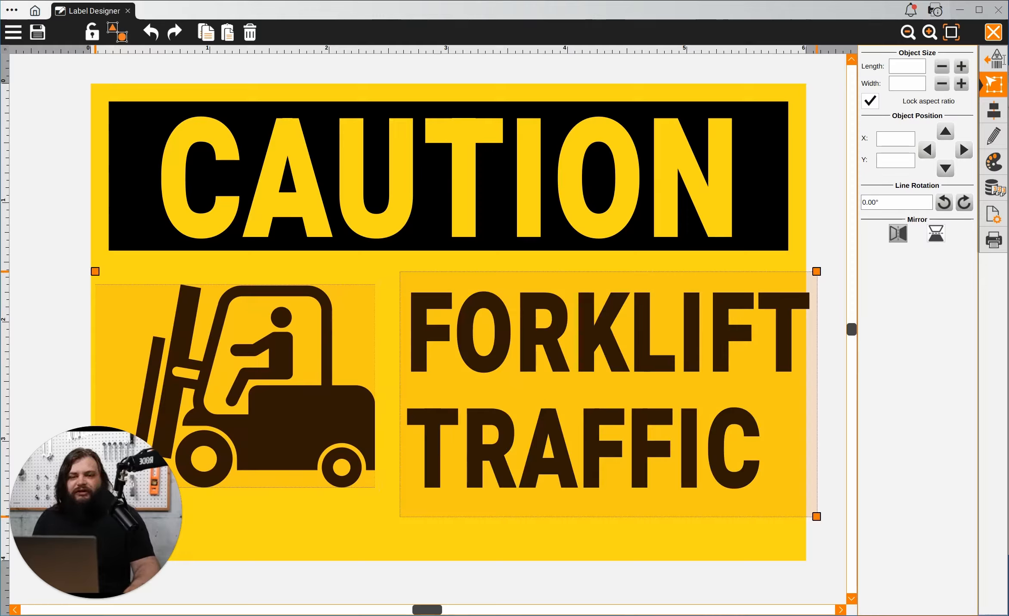
click(991, 115)
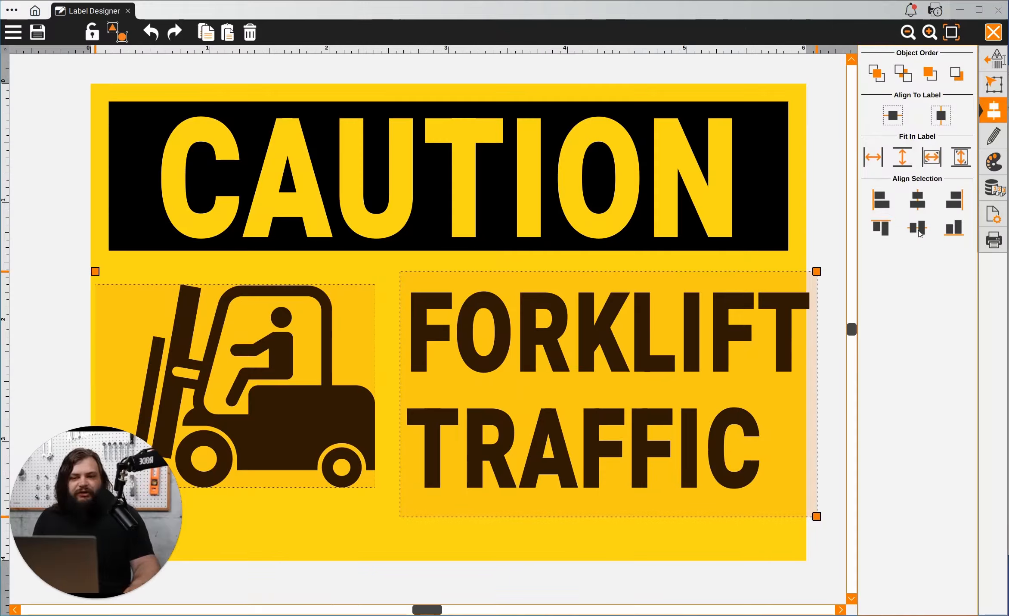
click(919, 233)
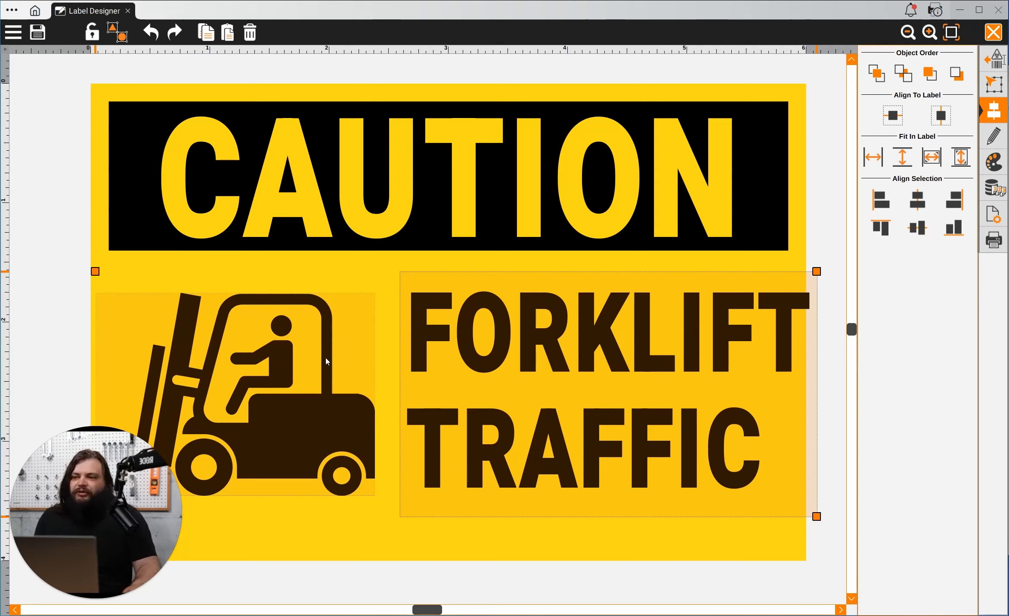
Group the forklift symbol with the text, center the group horizontally on the label, and ungroup it to select only the text
click(122, 38)
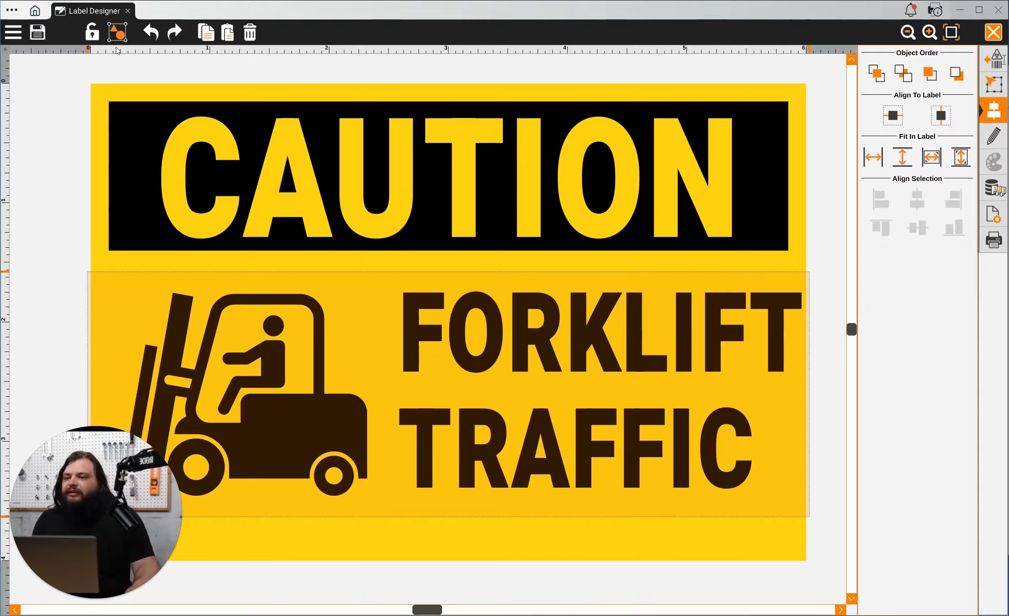
click(118, 32)
click(558, 360)
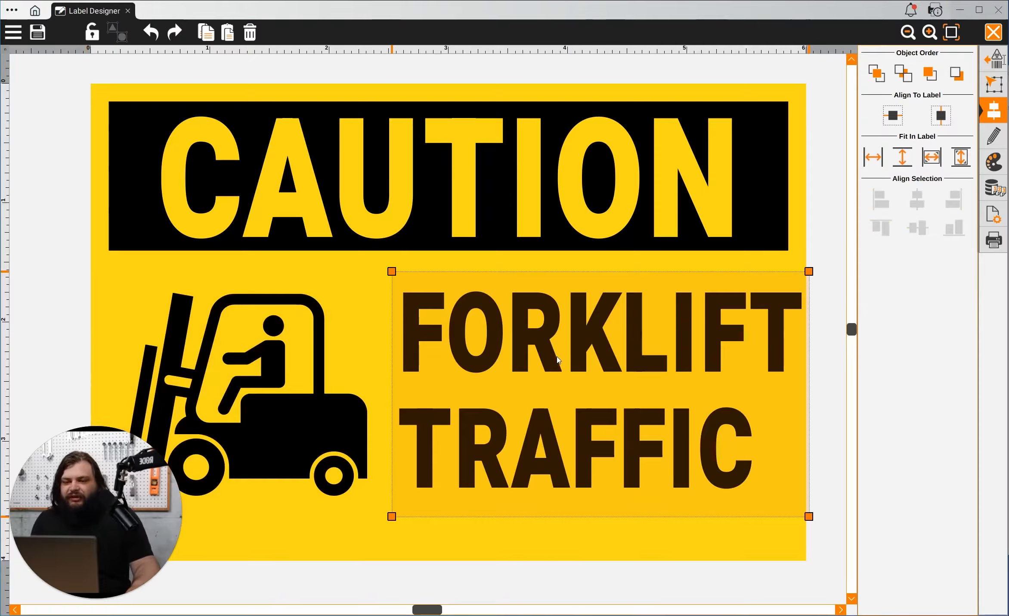